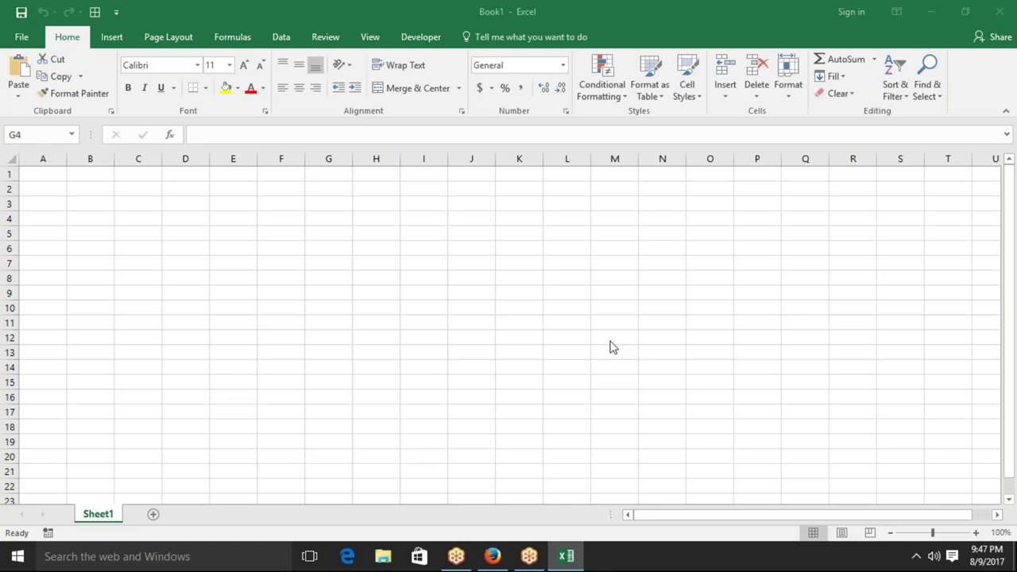
Step: Enter the principal label P with 50000 in A3:B3
{"action": "left_click", "coordinate": [328, 218]}
{"action": "left_click", "coordinate": [83, 204]}
{"action": "left_click", "coordinate": [43, 203]}
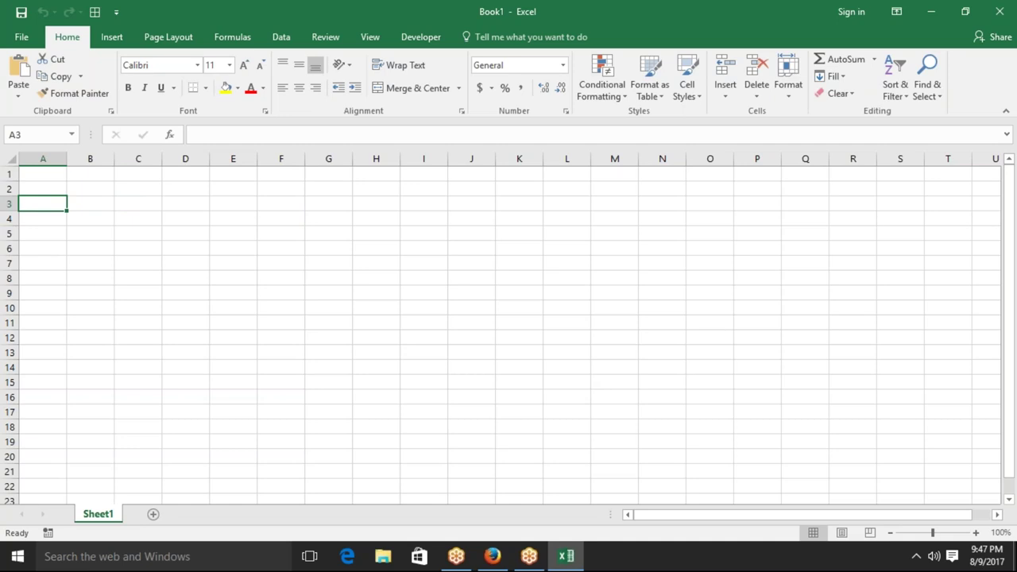
{"action": "type", "text": "P"}
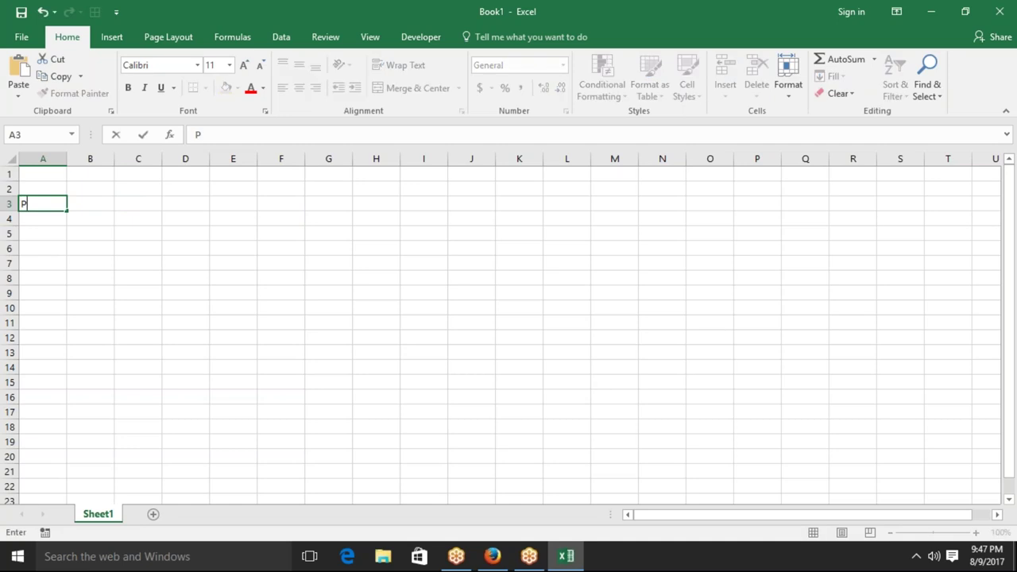
{"action": "key", "text": "Tab"}
{"action": "type", "text": "50000"}
{"action": "key", "text": "Return"}
Step: Enter R 10% in row 4 and T 5 in row 5
{"action": "left_click", "coordinate": [42, 218]}
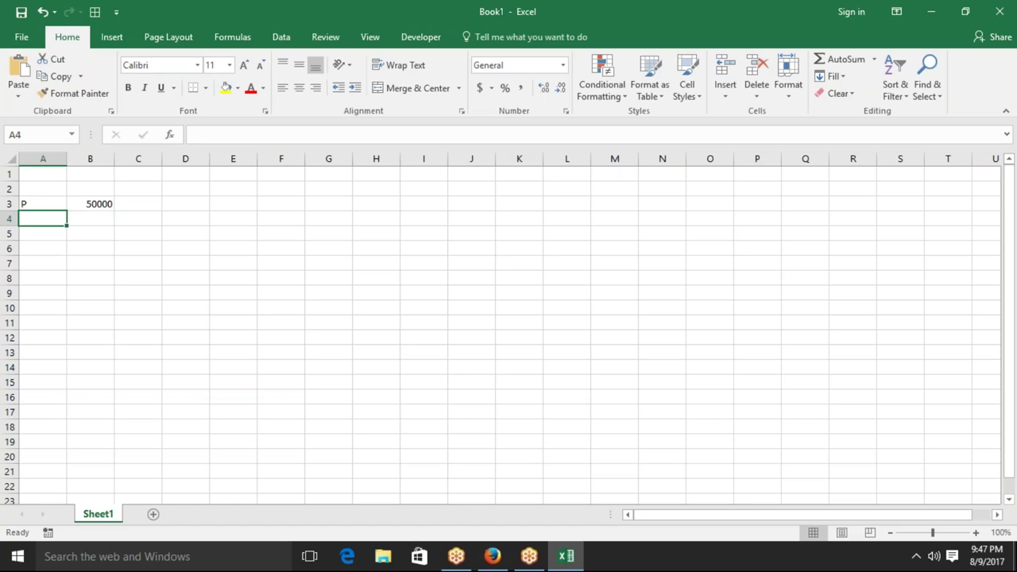
{"action": "type", "text": "R"}
{"action": "key", "text": "Tab"}
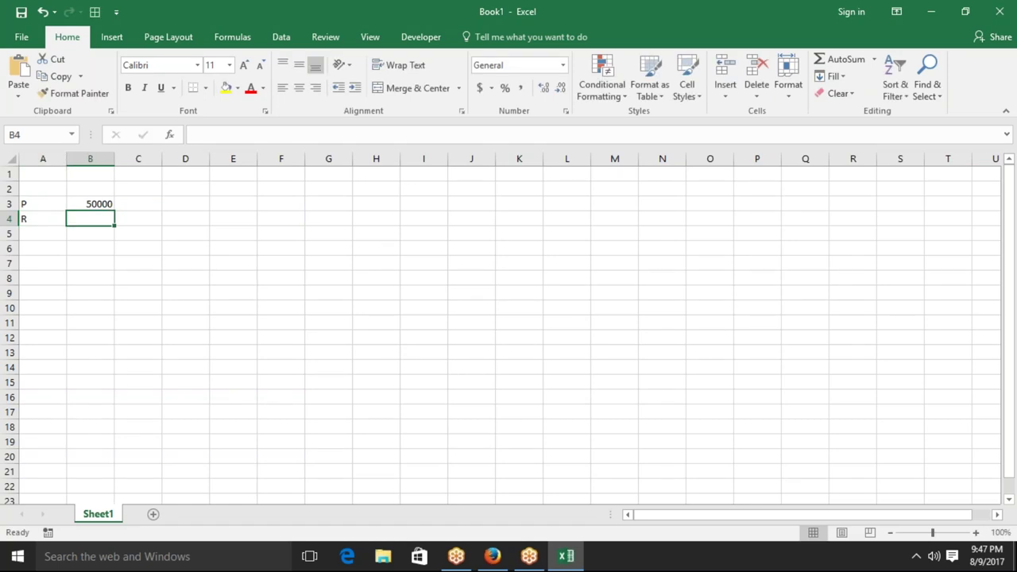
{"action": "type", "text": "10%"}
{"action": "left_click", "coordinate": [42, 219]}
{"action": "key", "text": "Return"}
{"action": "type", "text": "T"}
{"action": "key", "text": "Tab"}
{"action": "type", "text": "5"}
{"action": "key", "text": "Tab"}
Step: Label cell A7 as EMI
{"action": "key", "text": "Down"}
{"action": "key", "text": "Down"}
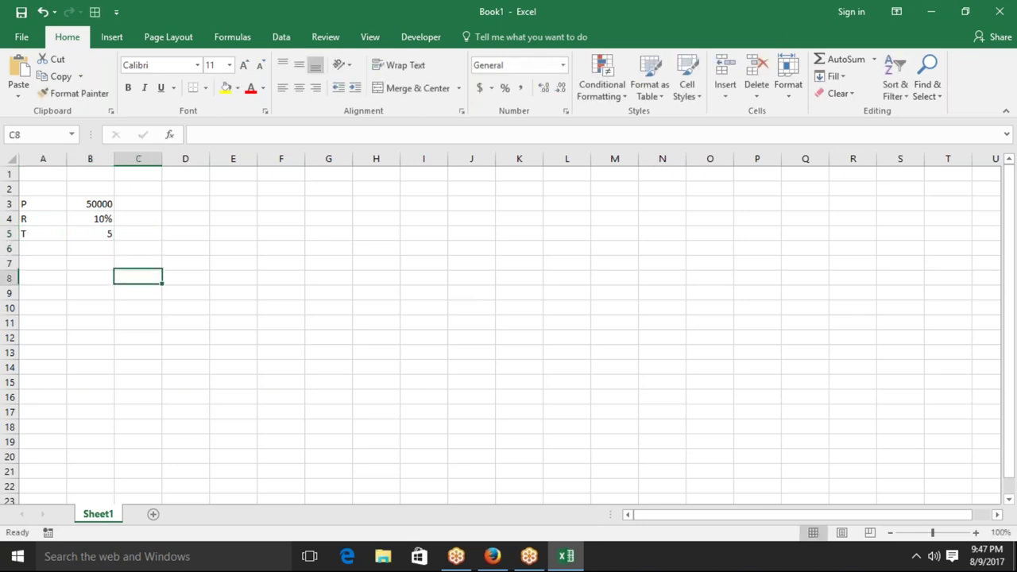
{"action": "key", "text": "Up"}
{"action": "left_click", "coordinate": [43, 263]}
{"action": "type", "text": "EMI"}
{"action": "key", "text": "Return"}
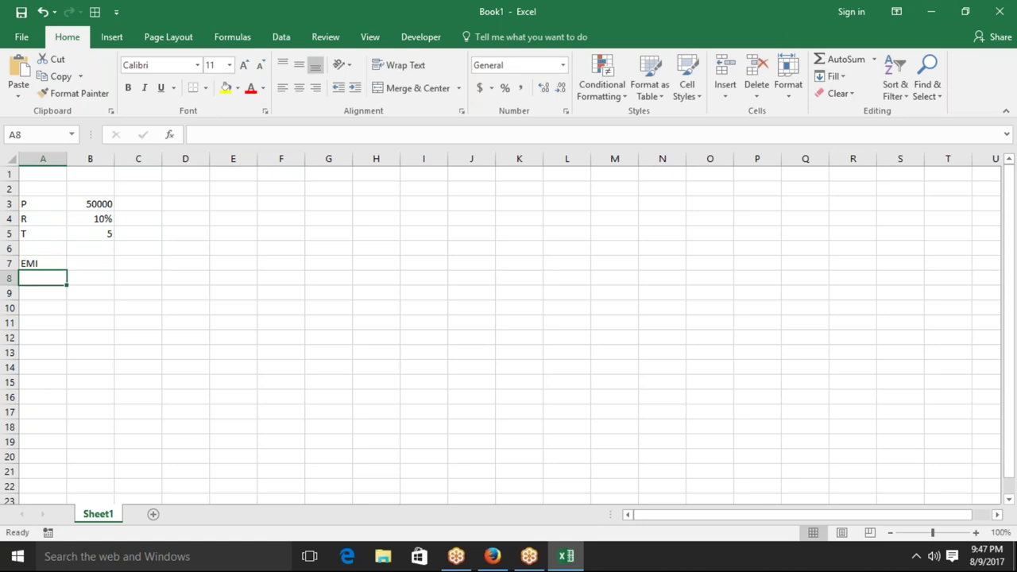
Step: Enter =PMT(B4/12,B5*12,B3) in B7, giving a monthly EMI of ($1,062.35)
{"action": "left_click", "coordinate": [43, 263]}
{"action": "left_click", "coordinate": [90, 263]}
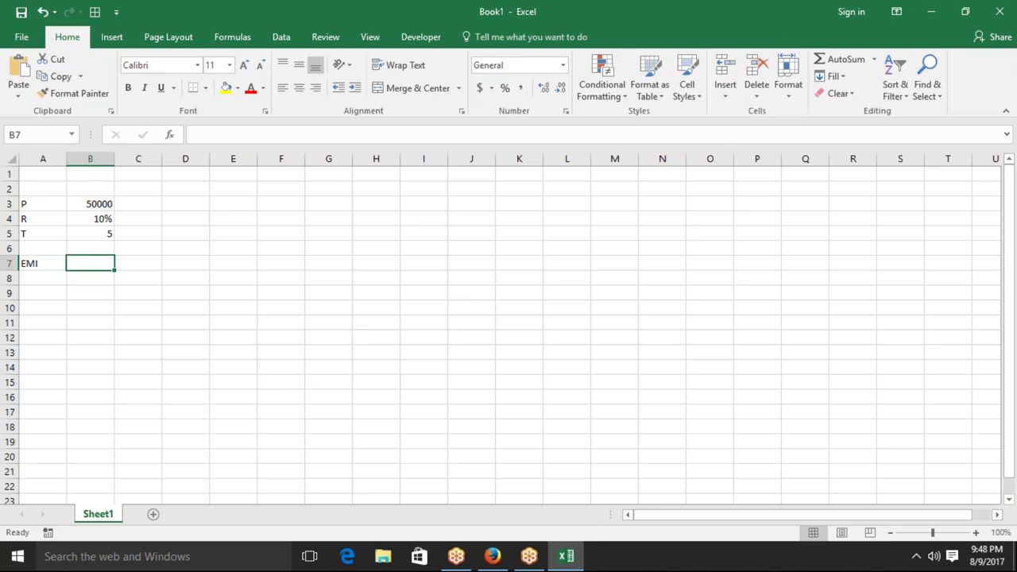
{"action": "type", "text": "="}
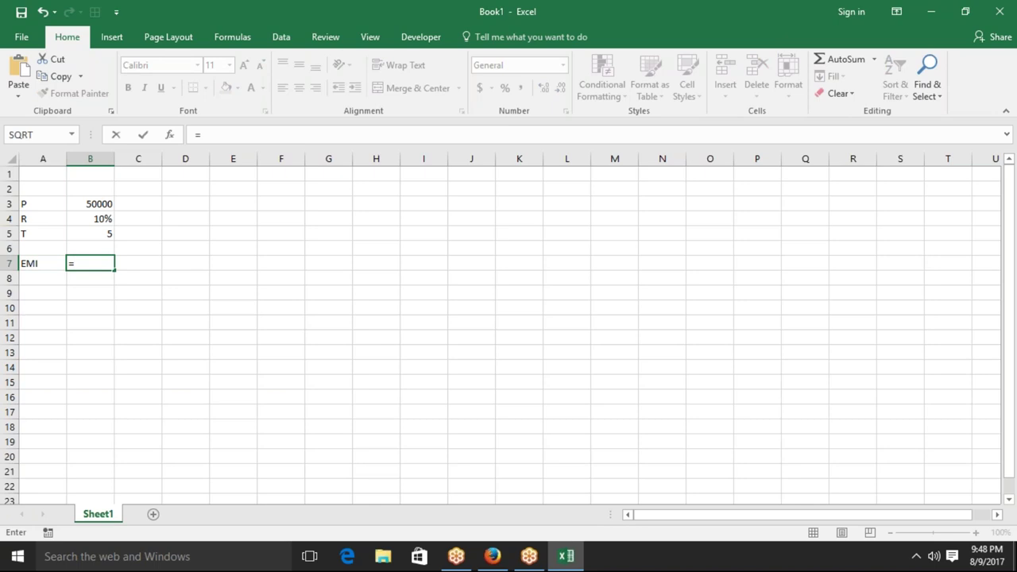
{"action": "type", "text": "pmt("}
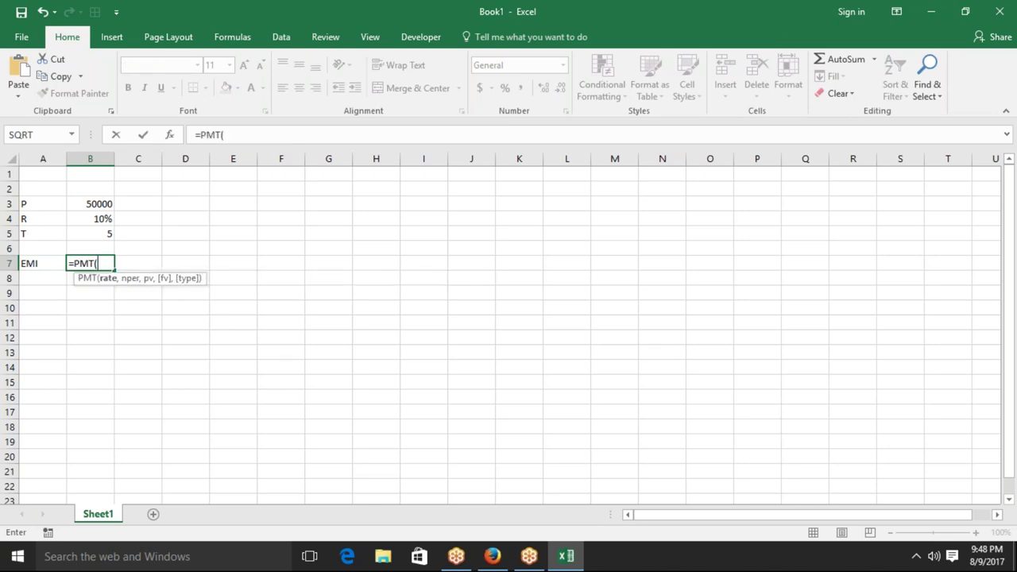
{"action": "left_click", "coordinate": [73, 219]}
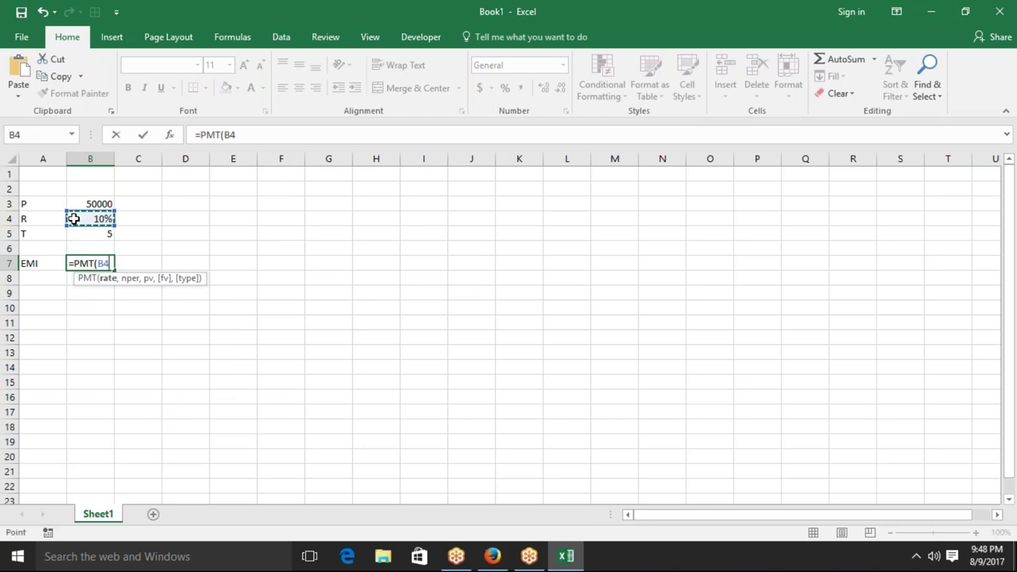
{"action": "type", "text": "/12,"}
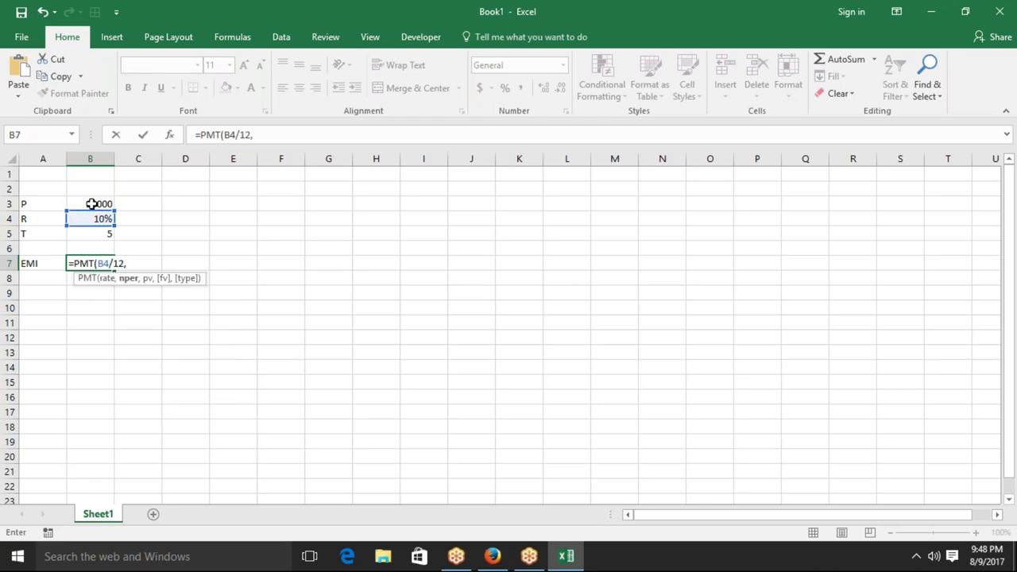
{"action": "left_click", "coordinate": [94, 236]}
{"action": "type", "text": "*12,"}
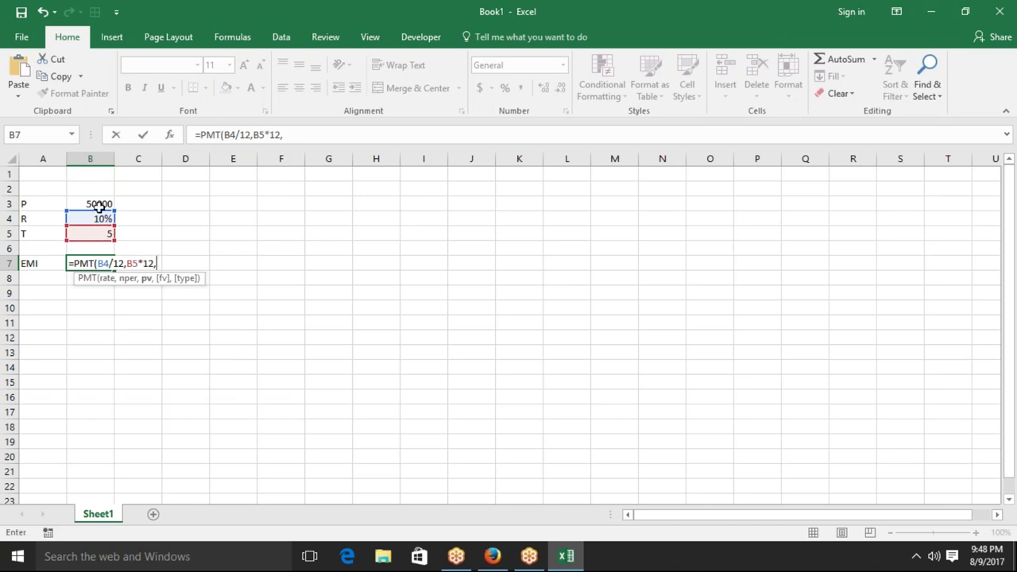
{"action": "left_click", "coordinate": [99, 204]}
{"action": "key", "text": "Return"}
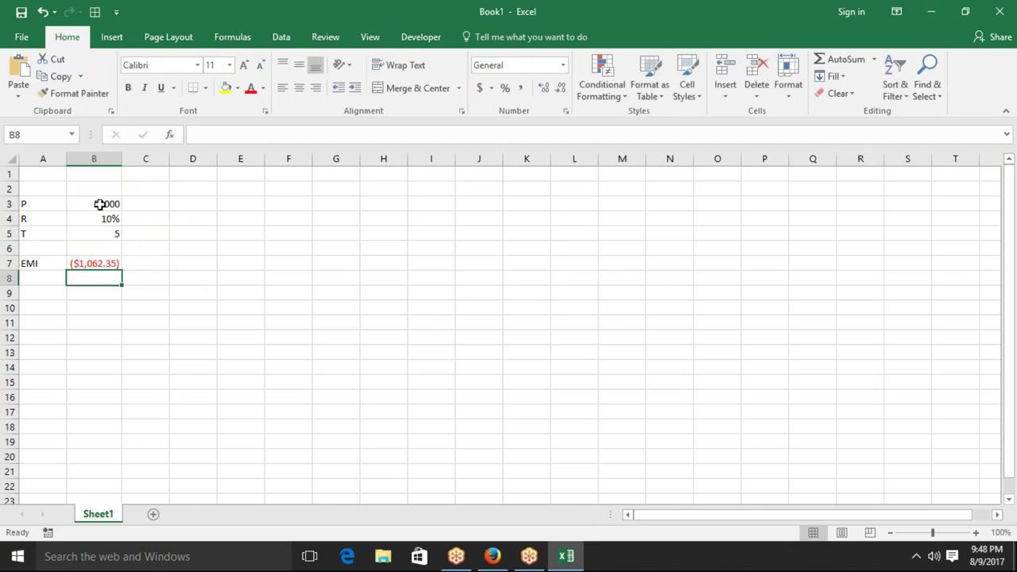
{"action": "key", "text": "Up"}
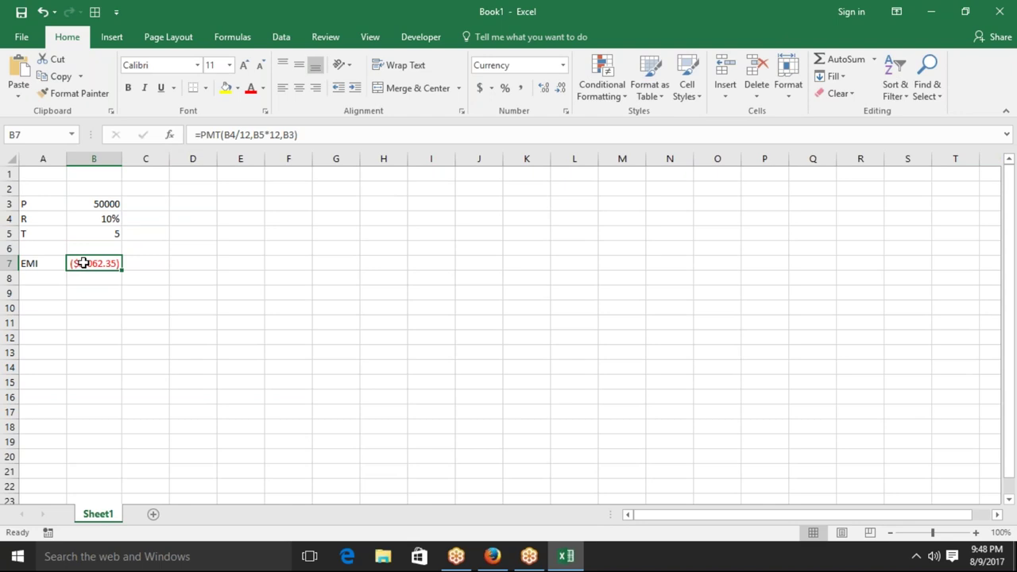
{"action": "double_click", "coordinate": [84, 263]}
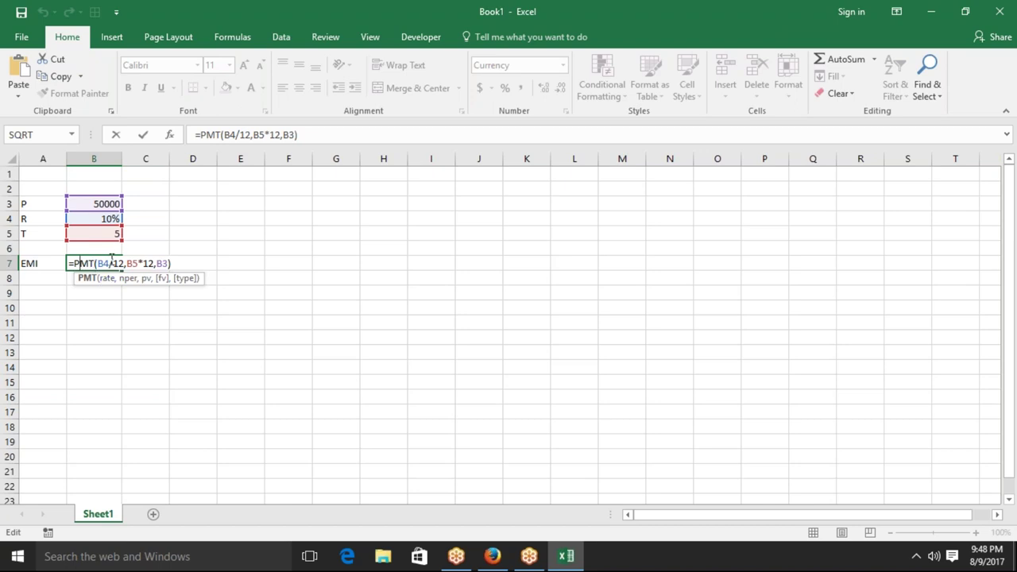
{"action": "double_click", "coordinate": [111, 262]}
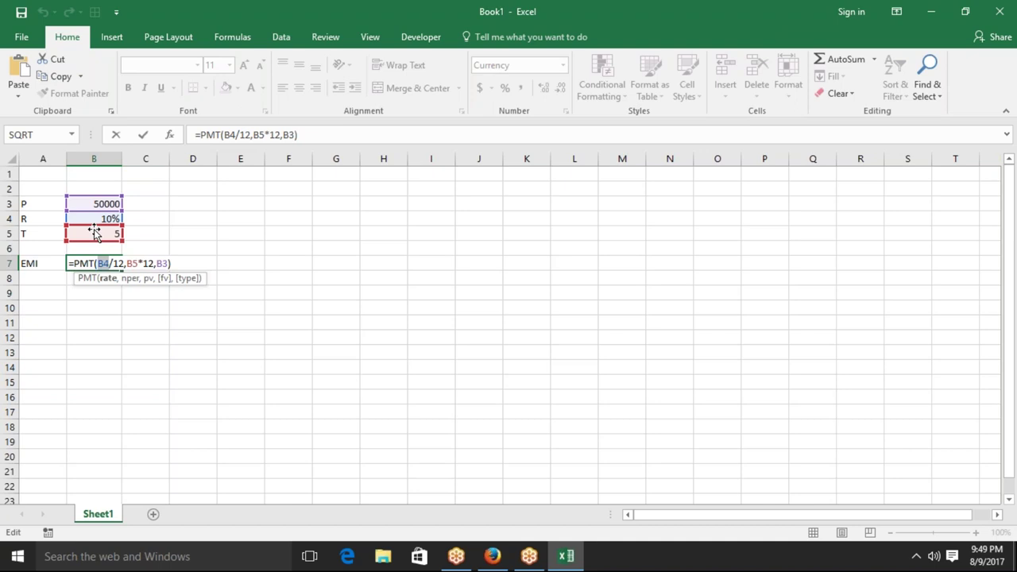
{"action": "left_click", "coordinate": [158, 263]}
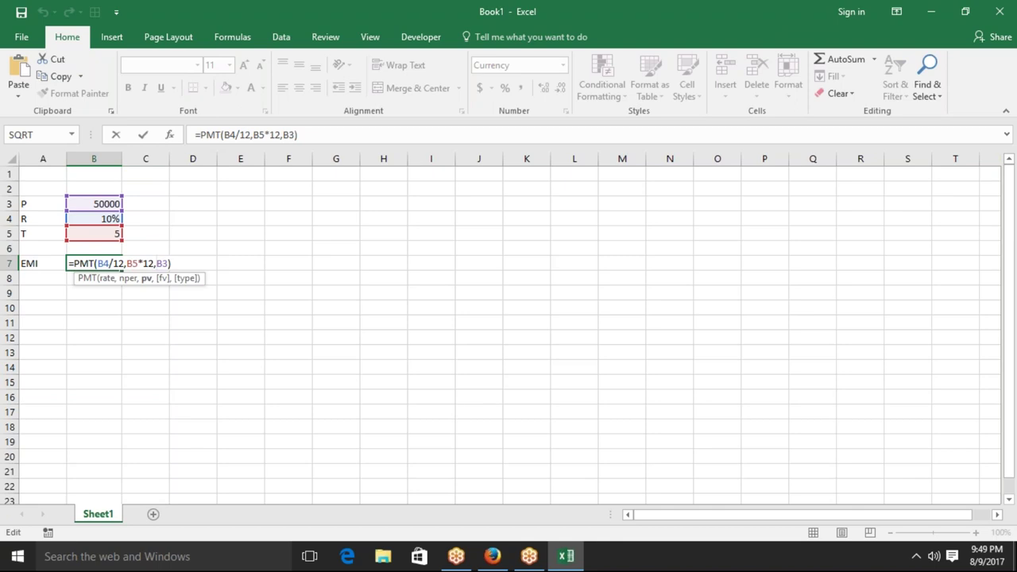
{"action": "key", "text": "Return"}
{"action": "left_click", "coordinate": [94, 263]}
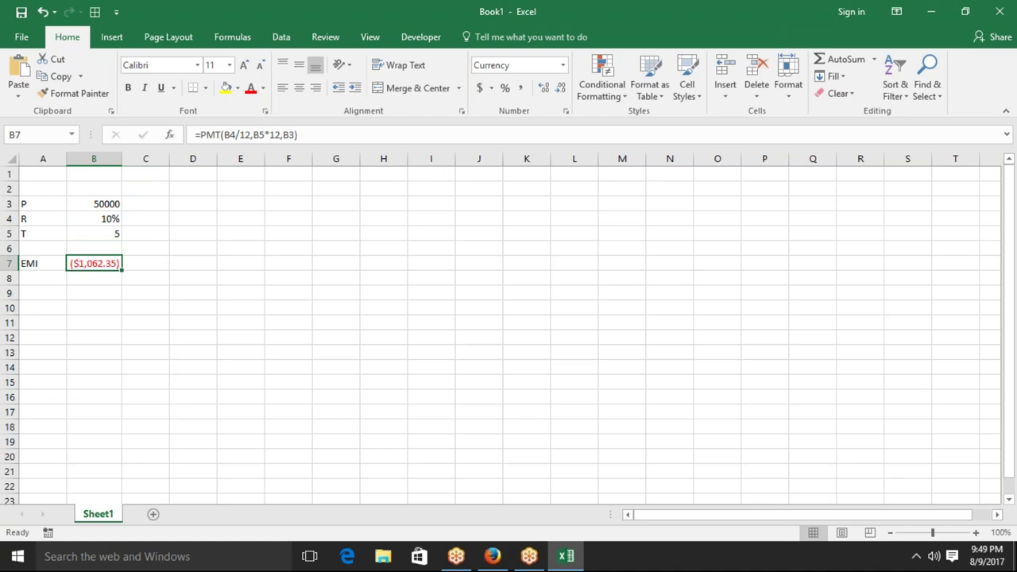
{"action": "key", "text": "Down"}
{"action": "key", "text": "Down"}
{"action": "key", "text": "Down"}
{"action": "key", "text": "Left"}
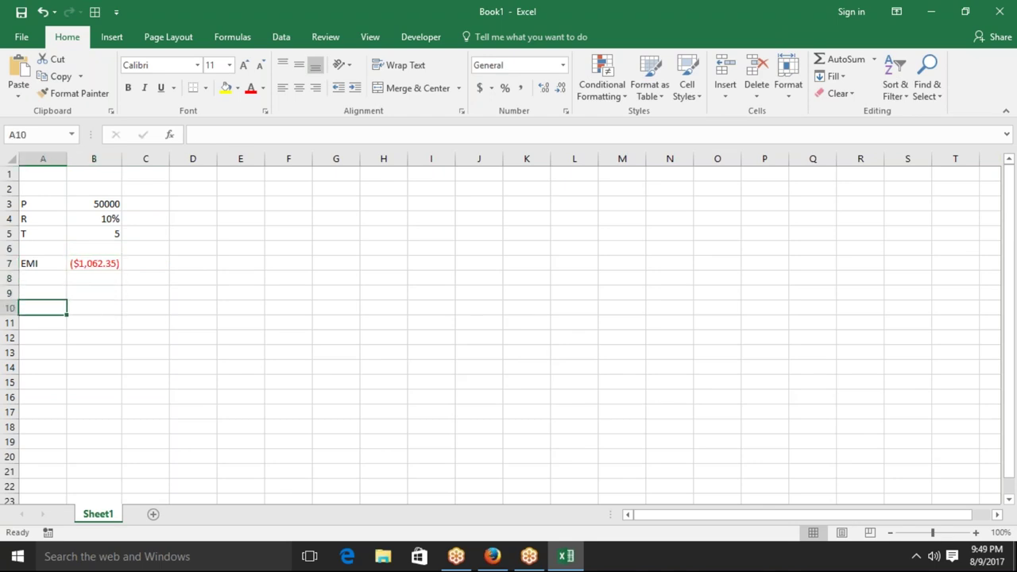
Step: Enter P 60000 in row 10 and R 7% in row 11
{"action": "type", "text": "P"}
{"action": "key", "text": "Tab"}
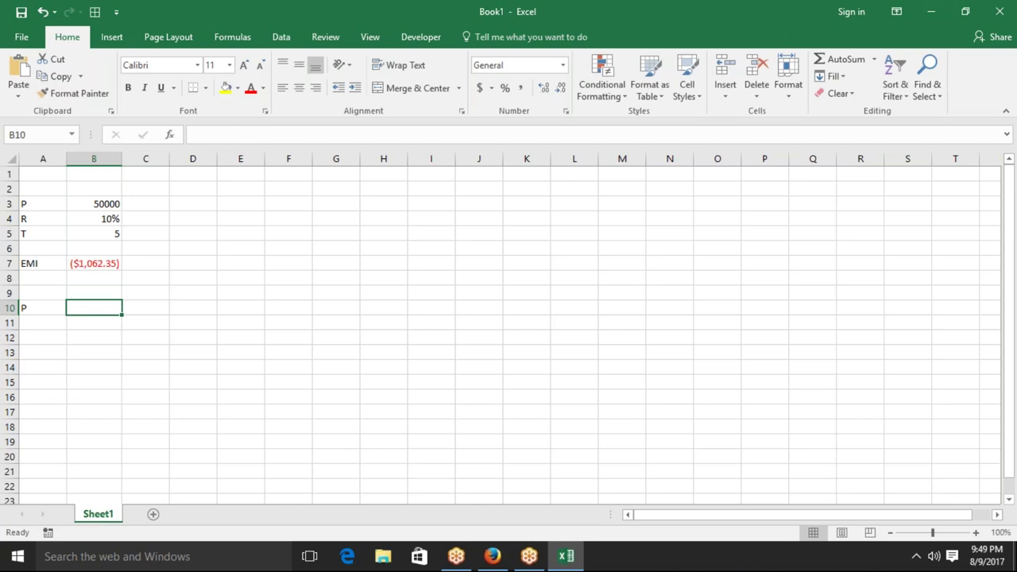
{"action": "type", "text": "60000"}
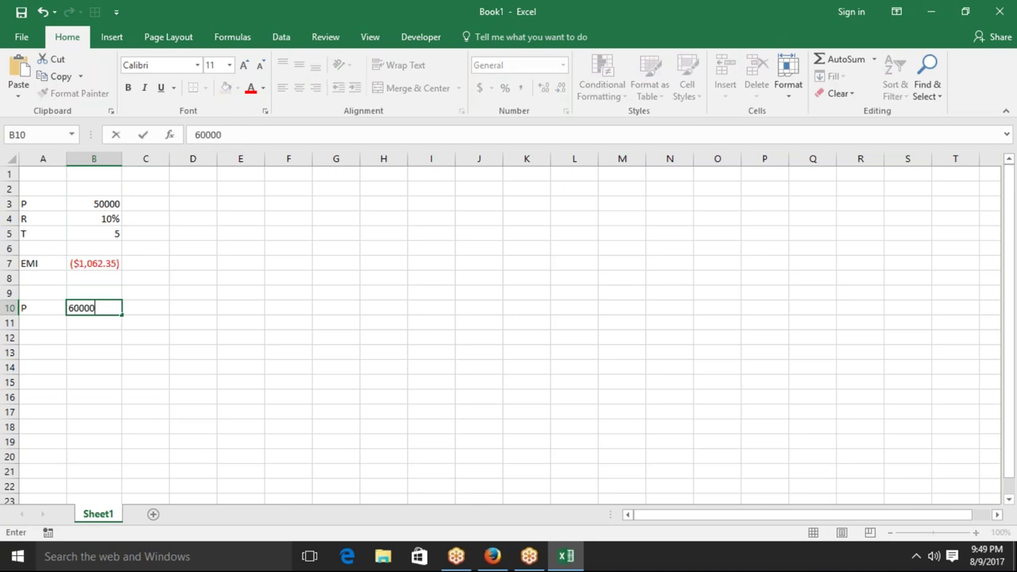
{"action": "key", "text": "Return"}
{"action": "type", "text": "R"}
{"action": "key", "text": "Tab"}
{"action": "type", "text": "7"}
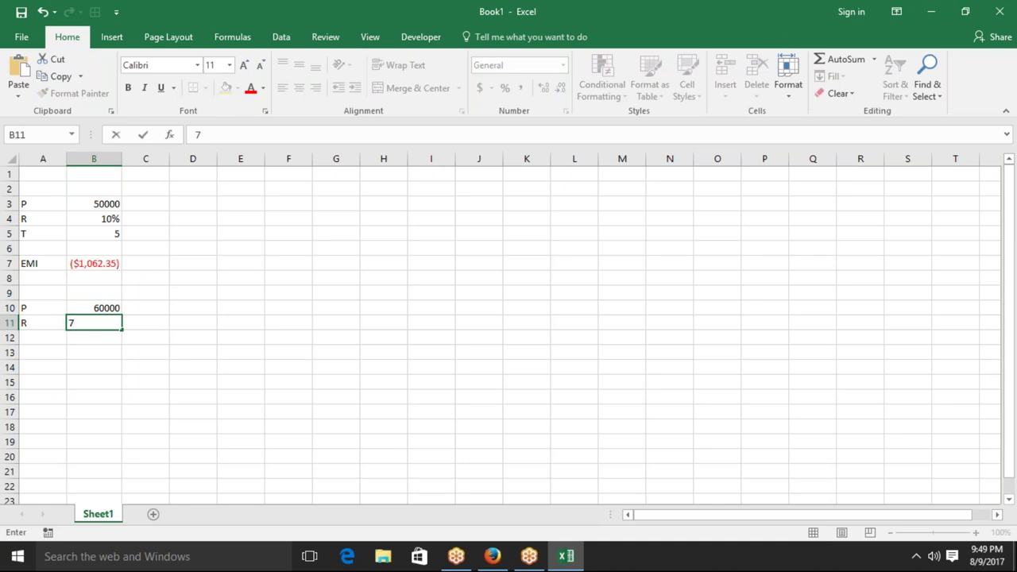
{"action": "type", "text": "%"}
{"action": "key", "text": "Return"}
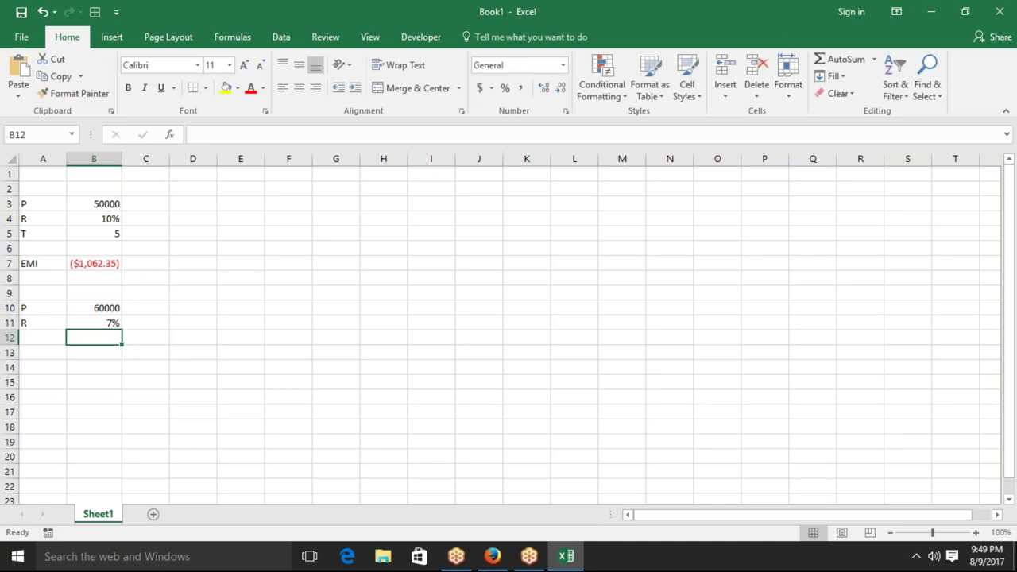
Step: Enter T 3 in row 12 and label A14 as EMI
{"action": "left_click", "coordinate": [43, 337]}
{"action": "type", "text": "T"}
{"action": "key", "text": "Tab"}
{"action": "type", "text": "3"}
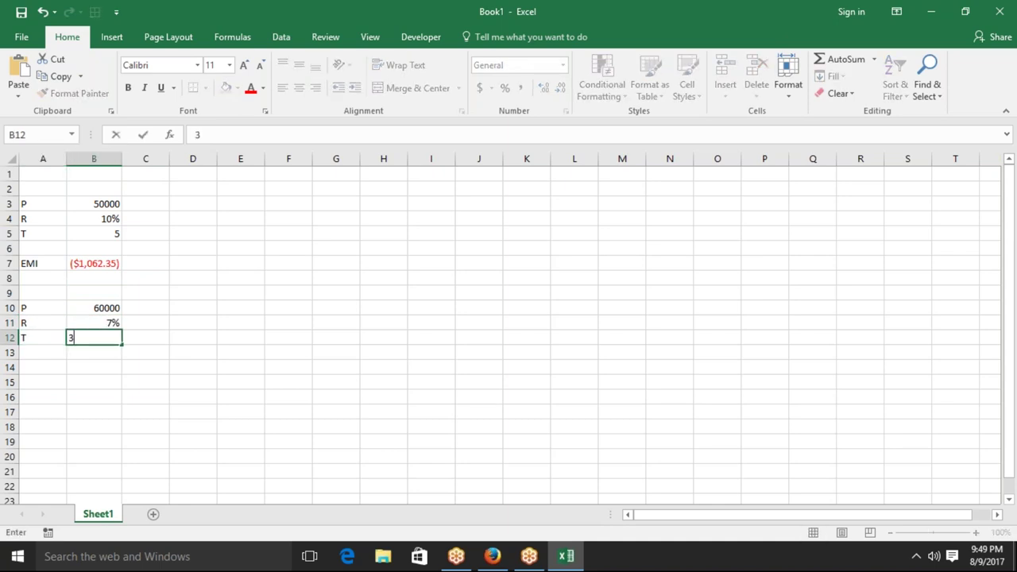
{"action": "left_click", "coordinate": [93, 367]}
{"action": "left_click", "coordinate": [43, 366]}
{"action": "type", "text": "EMI"}
{"action": "key", "text": "ctrl+Return"}
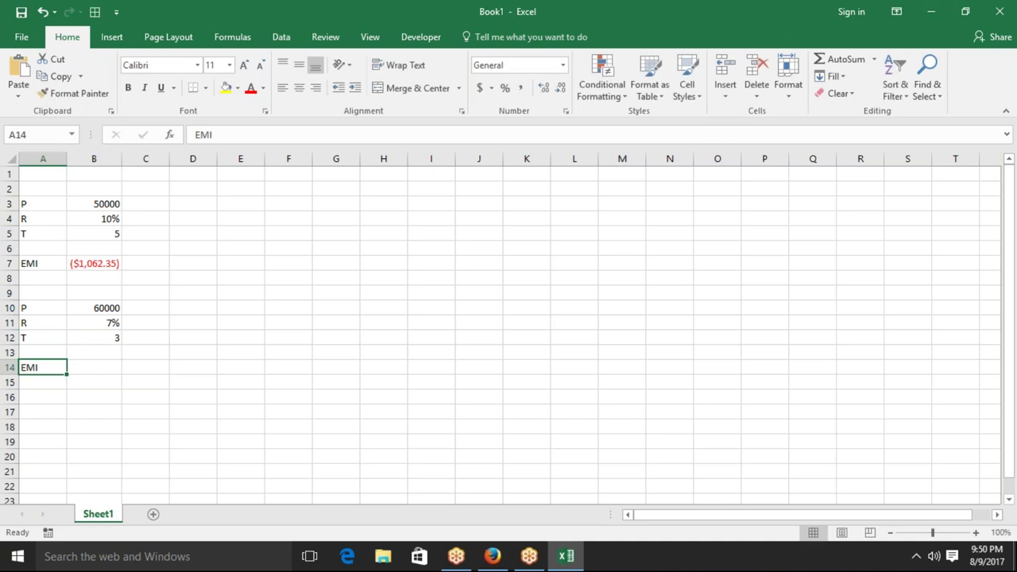
{"action": "left_click", "coordinate": [94, 366]}
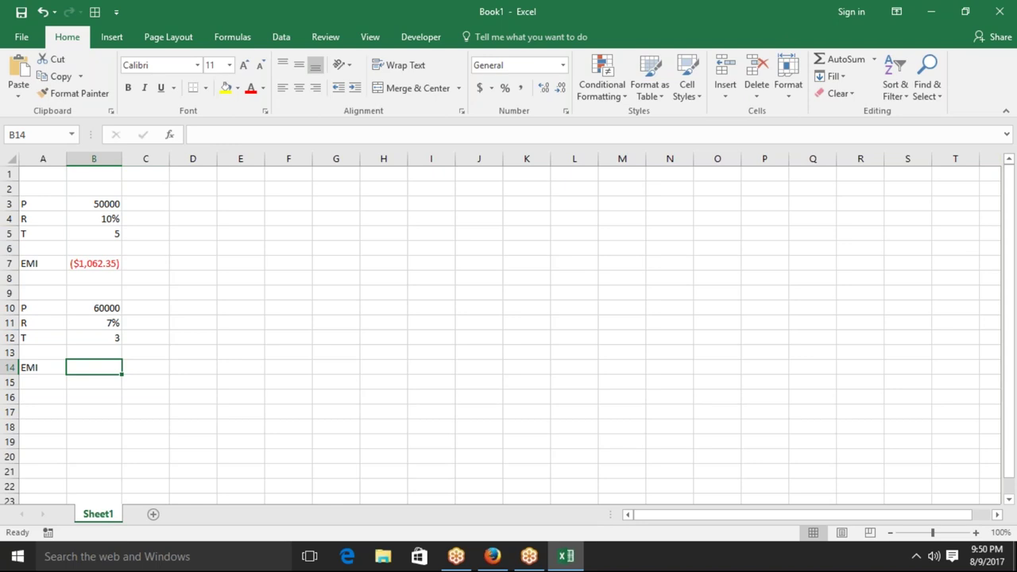
Step: Enter =PMT(B11/12,B12*12,,B10) in B14, giving an EMI of ($1,502.63)
{"action": "type", "text": "="}
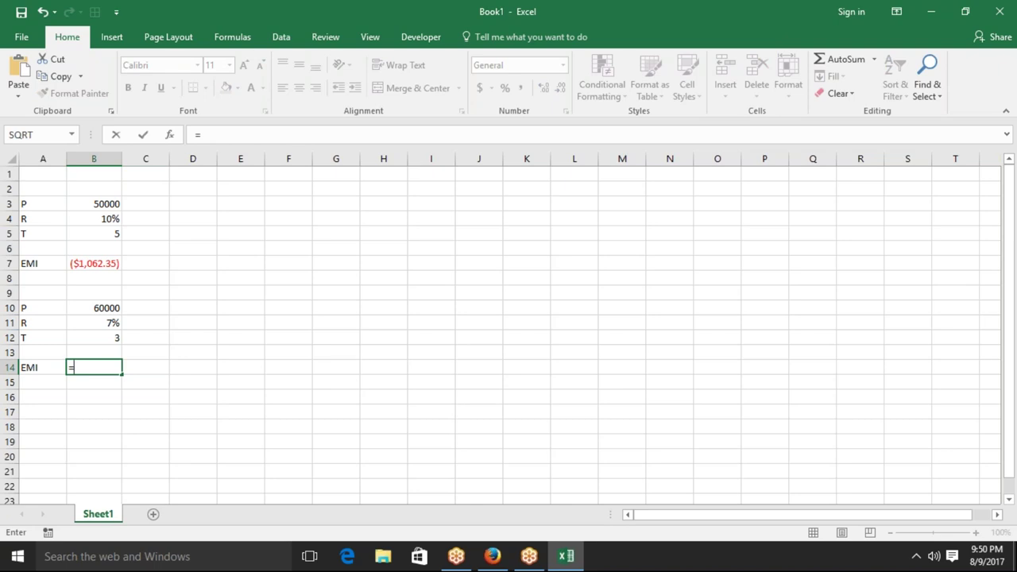
{"action": "type", "text": "p"}
{"action": "key", "text": "BackSpace"}
{"action": "type", "text": "pmt"}
{"action": "key", "text": "Tab"}
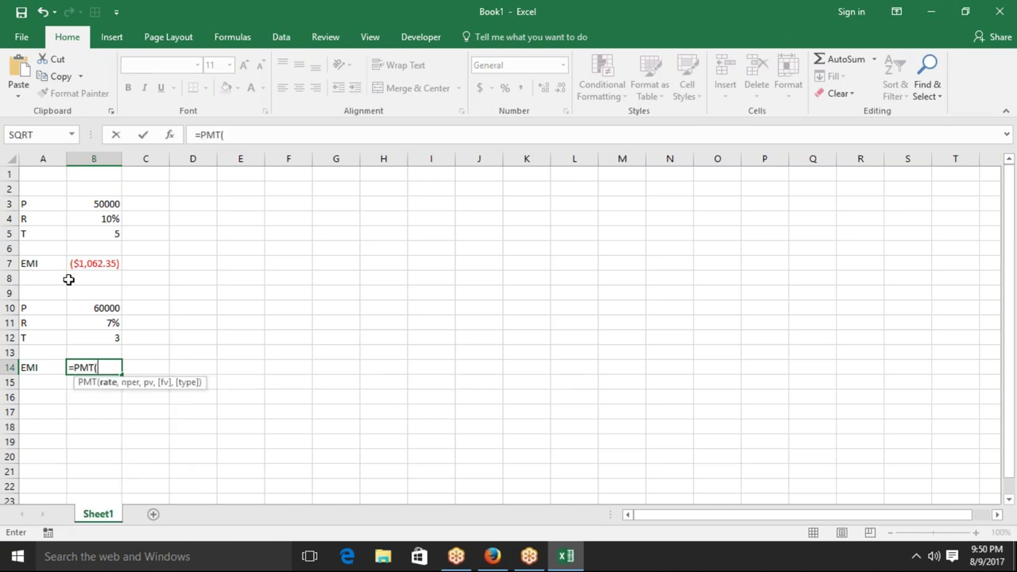
{"action": "left_click", "coordinate": [88, 325]}
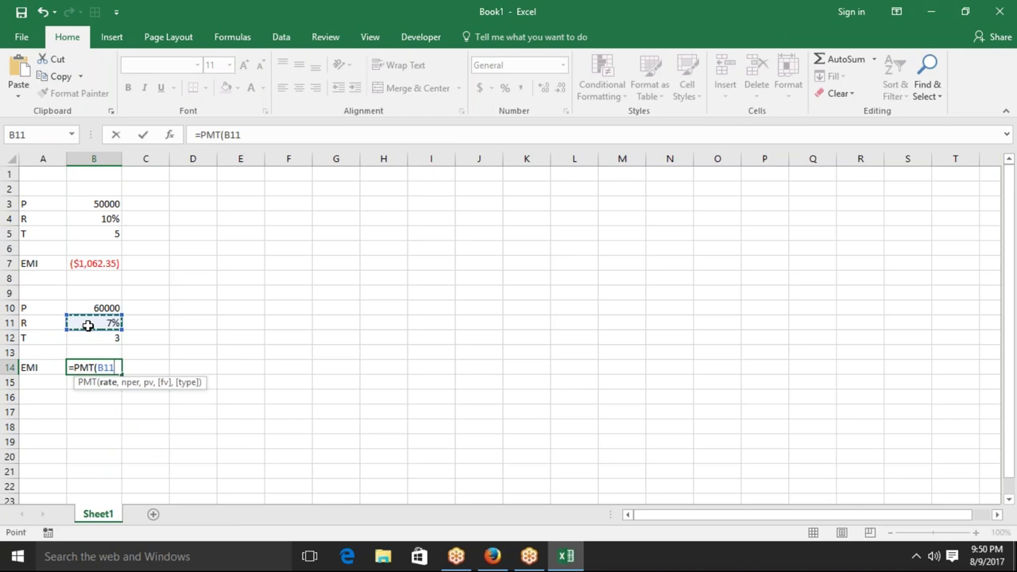
{"action": "type", "text": "/12"}
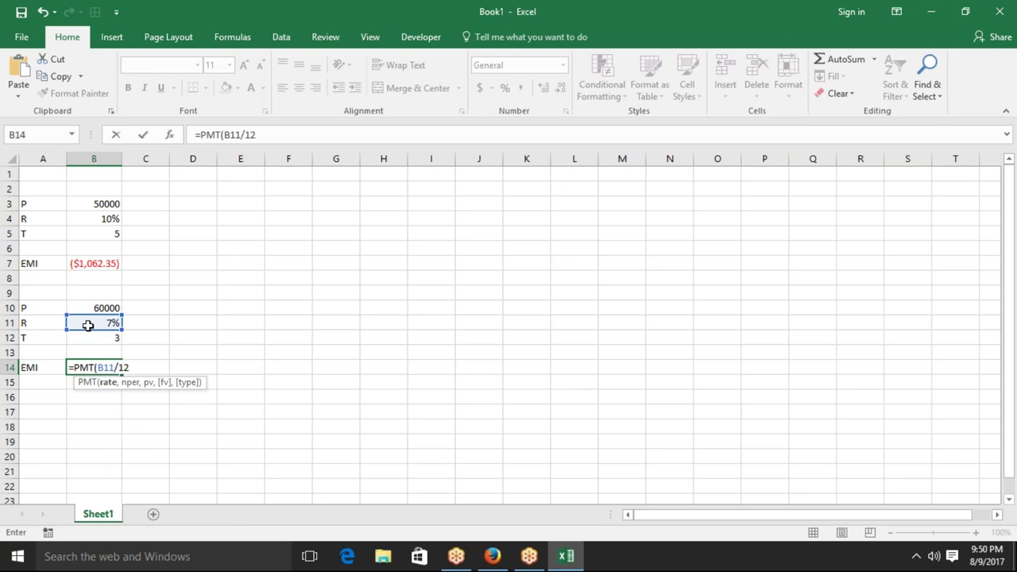
{"action": "type", "text": ","}
{"action": "left_click", "coordinate": [94, 340]}
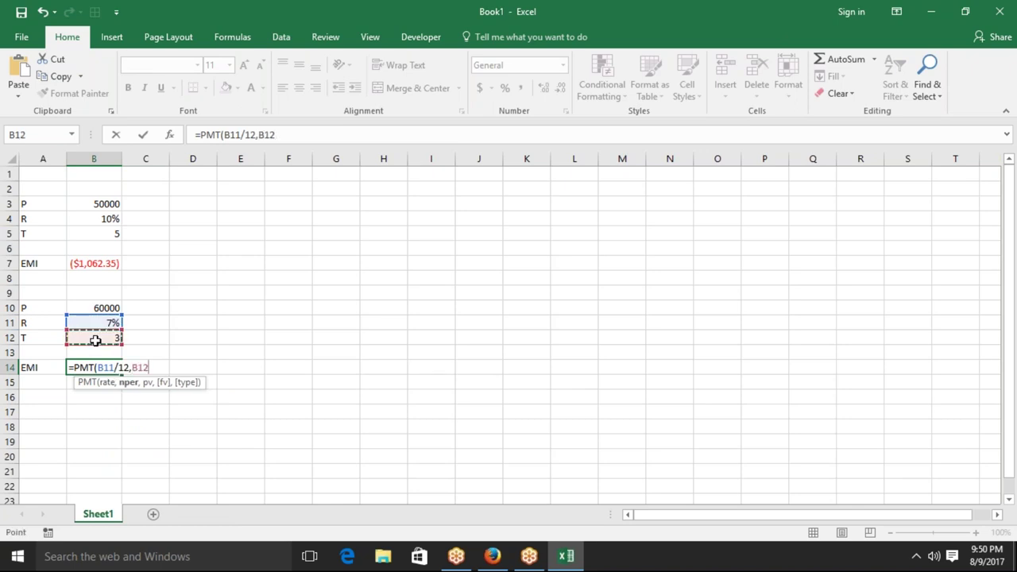
{"action": "type", "text": "*12"}
{"action": "type", "text": ","}
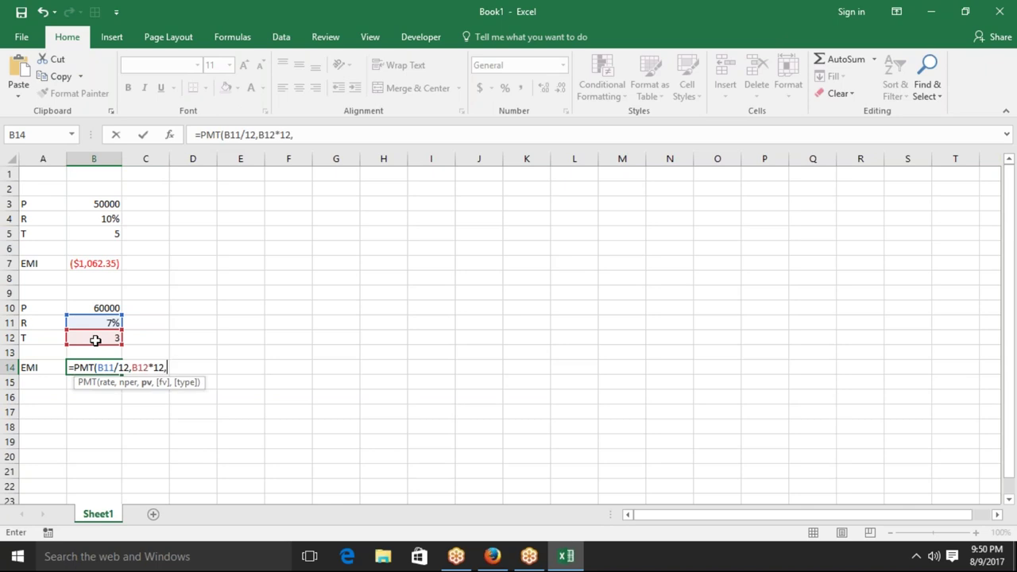
{"action": "type", "text": ","}
{"action": "left_click", "coordinate": [106, 306]}
{"action": "key", "text": "Return"}
{"action": "left_click", "coordinate": [94, 367]}
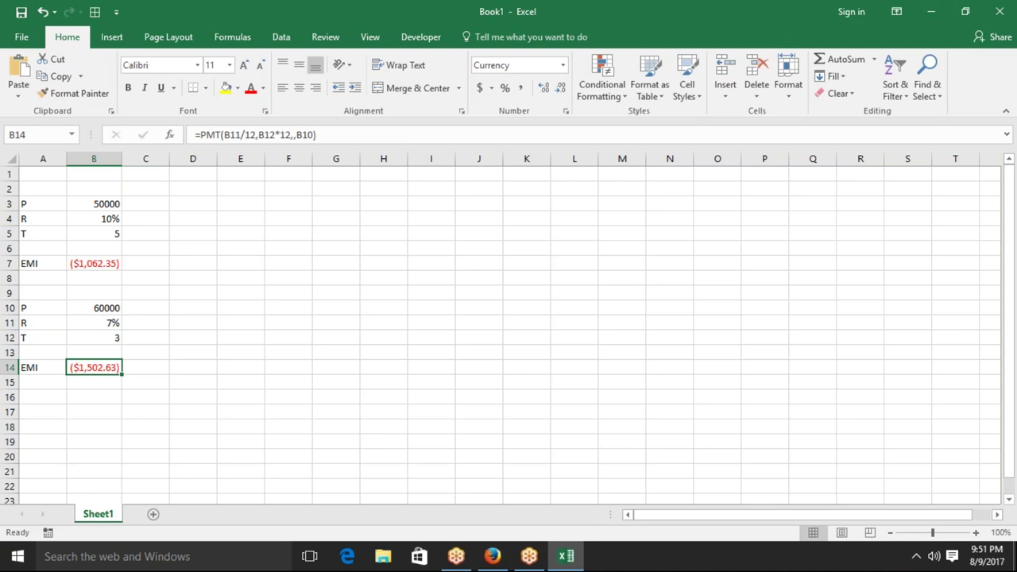
{"action": "left_click", "coordinate": [94, 383]}
{"action": "left_click", "coordinate": [93, 367]}
{"action": "left_click", "coordinate": [94, 382]}
{"action": "left_click", "coordinate": [94, 367]}
{"action": "left_click", "coordinate": [93, 353]}
{"action": "left_click", "coordinate": [94, 279]}
{"action": "left_click", "coordinate": [94, 263]}
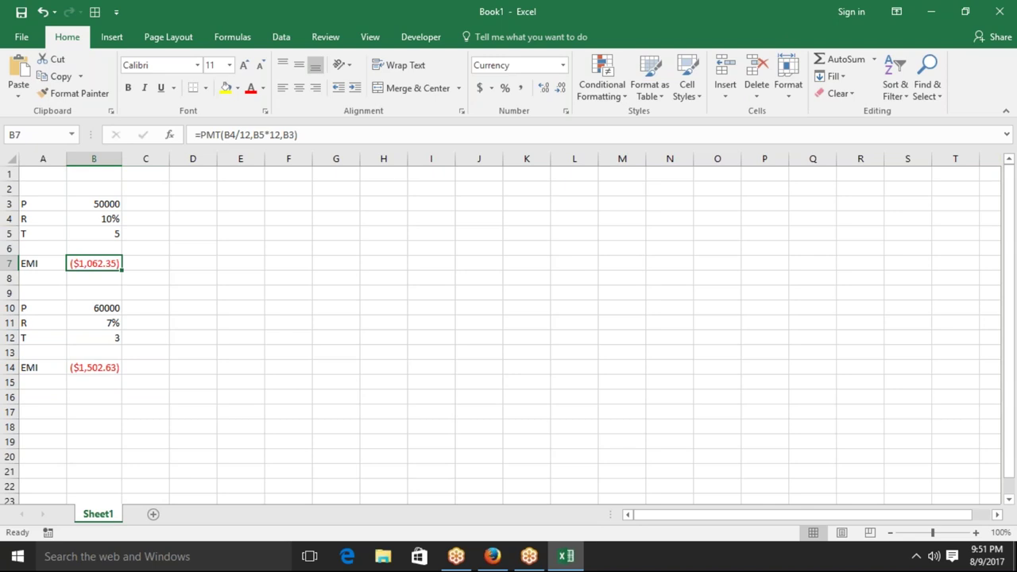
{"action": "left_click", "coordinate": [94, 278]}
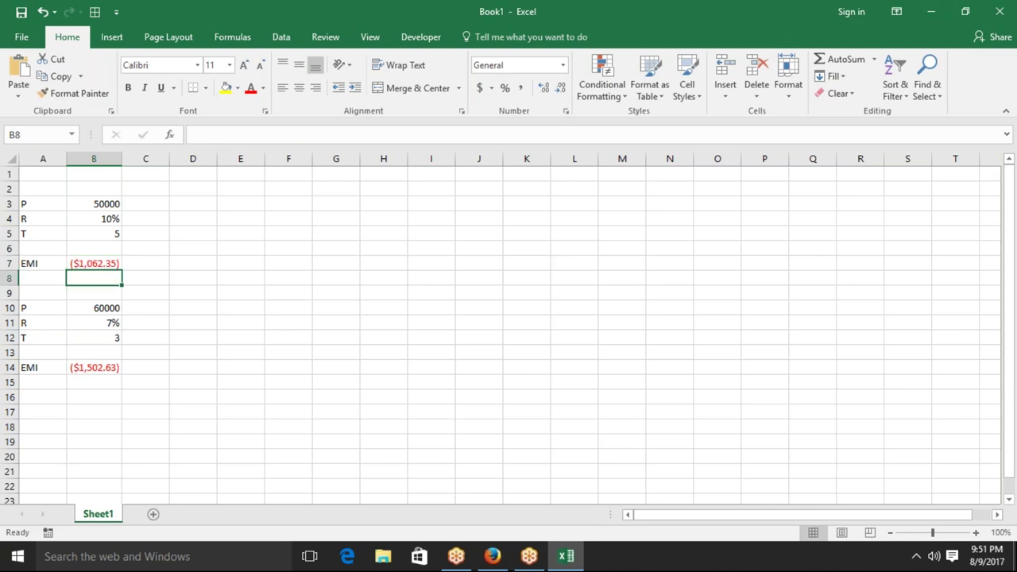
{"action": "left_click", "coordinate": [94, 263]}
{"action": "left_click", "coordinate": [94, 307]}
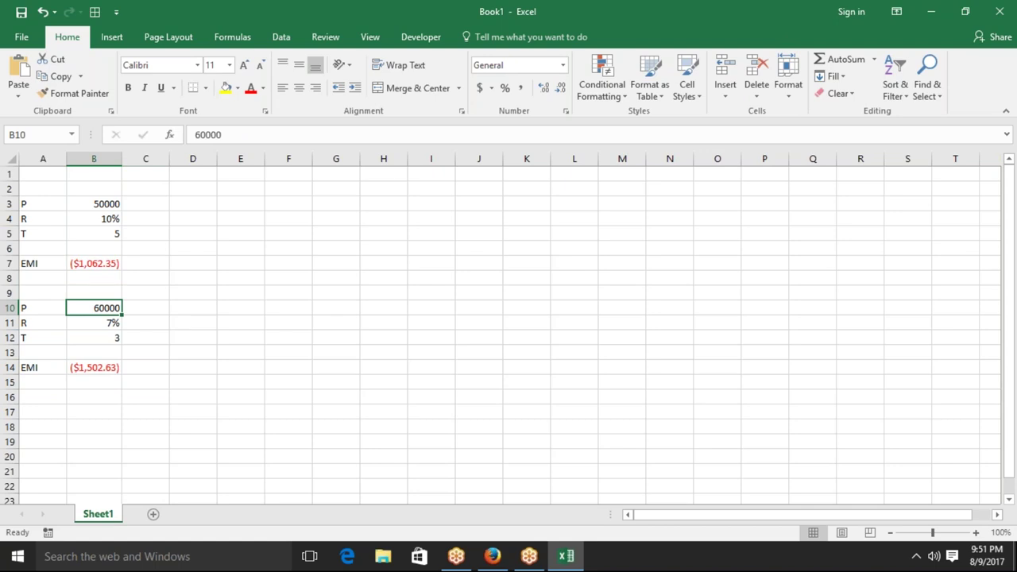
{"action": "left_click", "coordinate": [93, 323]}
{"action": "left_click", "coordinate": [94, 338]}
{"action": "left_click", "coordinate": [94, 367]}
{"action": "left_click", "coordinate": [94, 397]}
{"action": "left_click", "coordinate": [94, 367]}
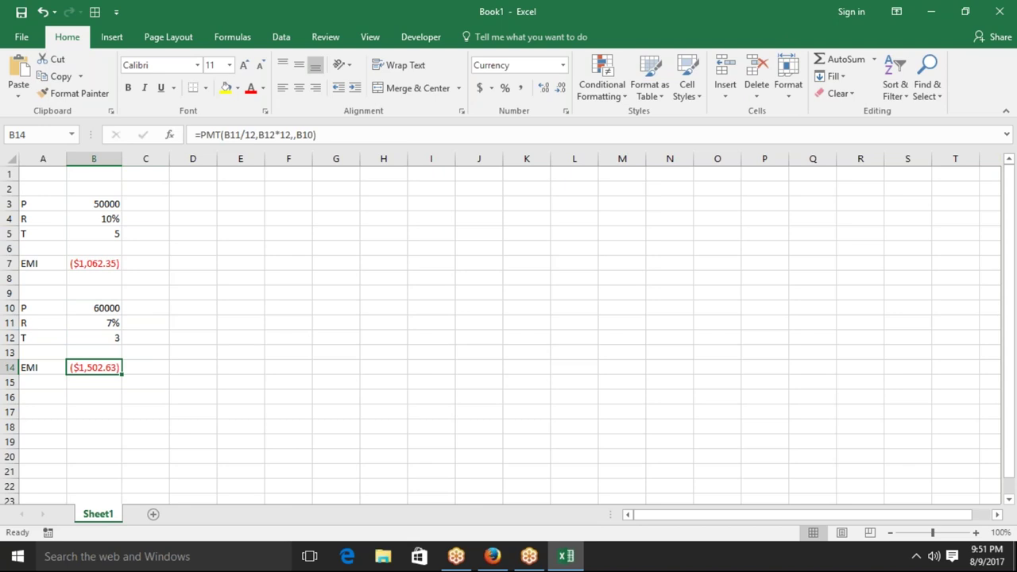
{"action": "left_click", "coordinate": [104, 192]}
{"action": "left_click", "coordinate": [104, 204]}
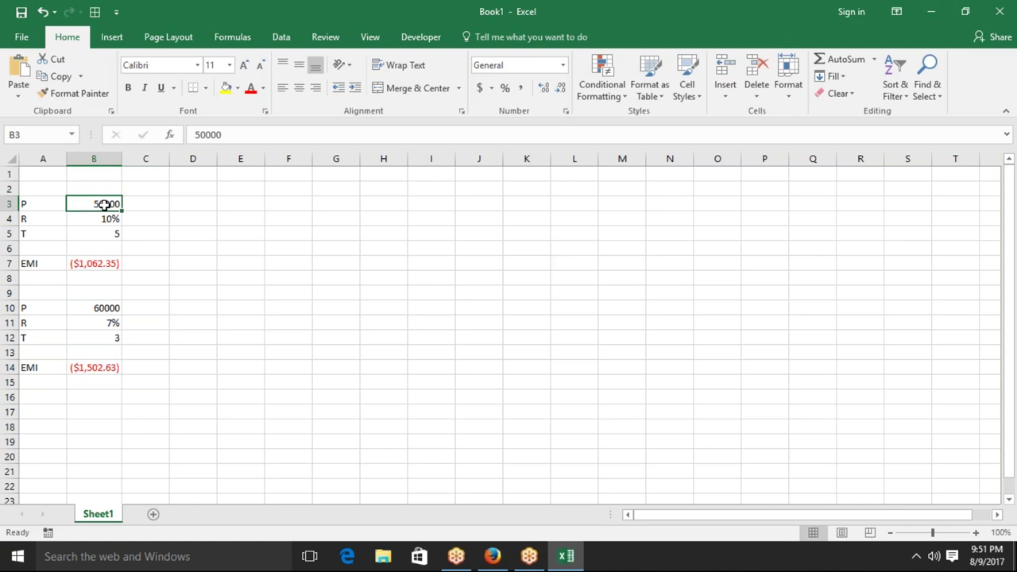
{"action": "left_click", "coordinate": [91, 262]}
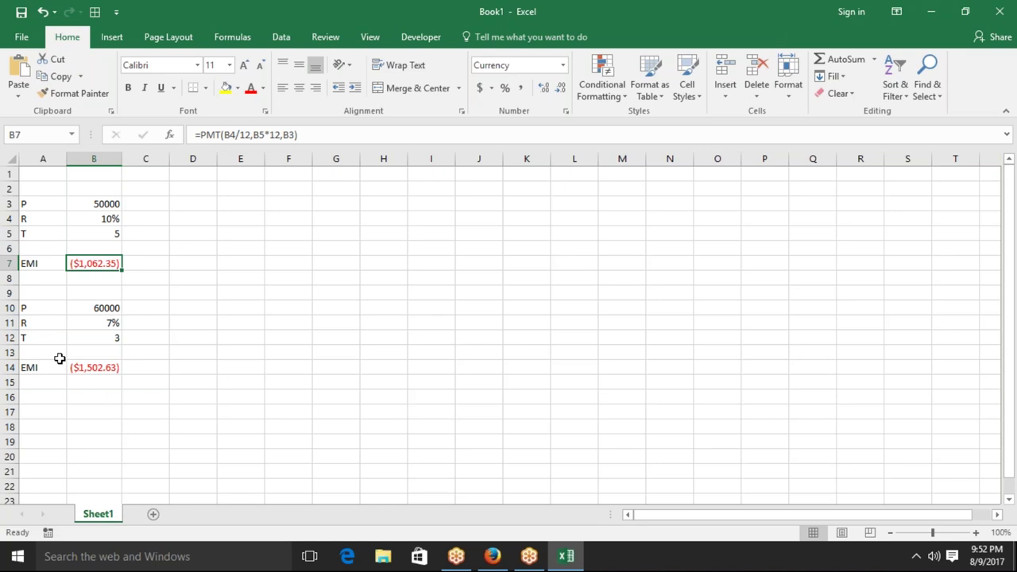
{"action": "left_click", "coordinate": [91, 347]}
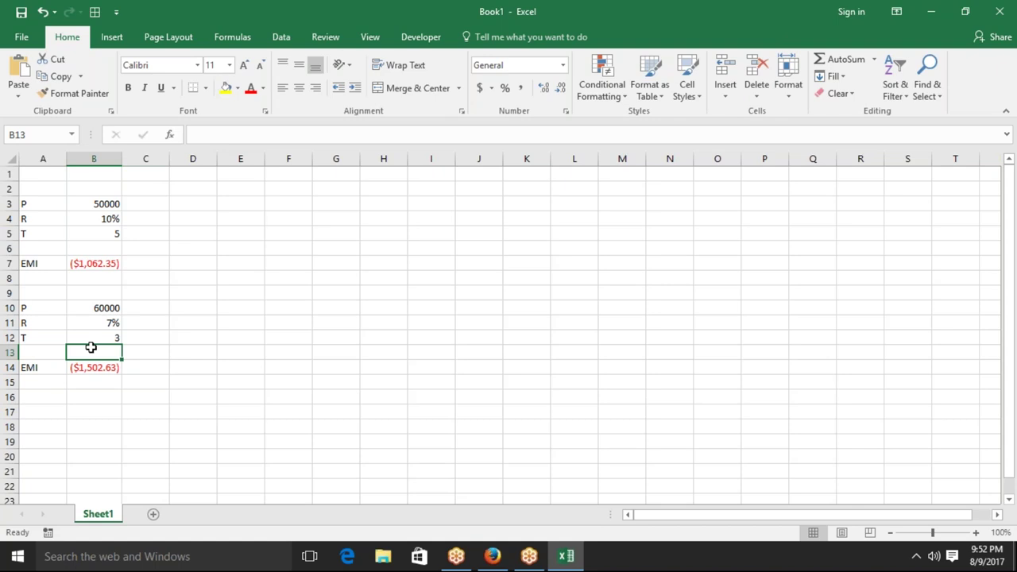
Step: Enter EMI 2000 in row 17 and R 7% in row 19
{"action": "key", "text": "Down"}
{"action": "key", "text": "Down"}
{"action": "key", "text": "Down"}
{"action": "key", "text": "Down"}
{"action": "key", "text": "Left"}
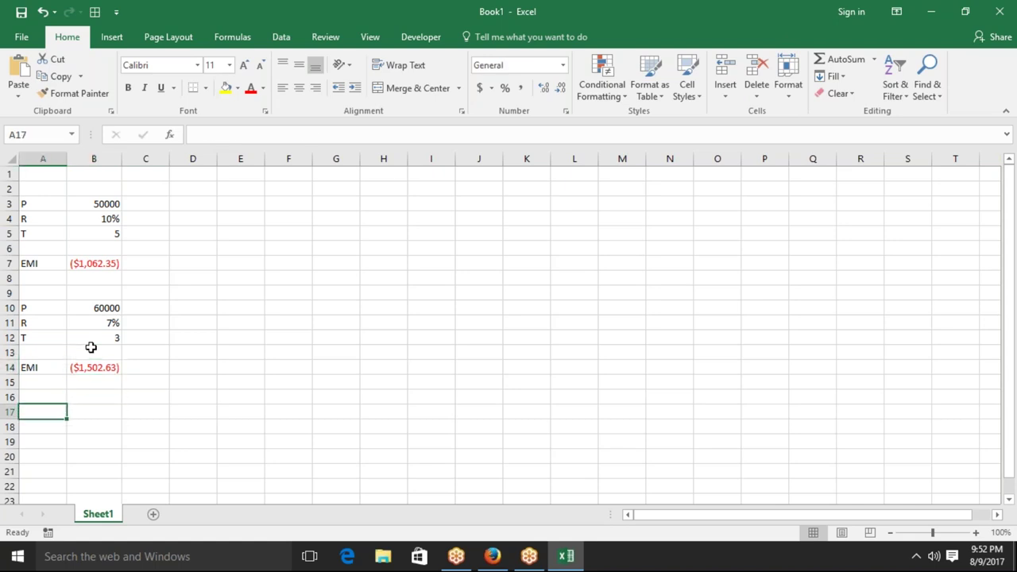
{"action": "type", "text": "EMI"}
{"action": "key", "text": "Tab"}
{"action": "type", "text": "2000"}
{"action": "key", "text": "Tab"}
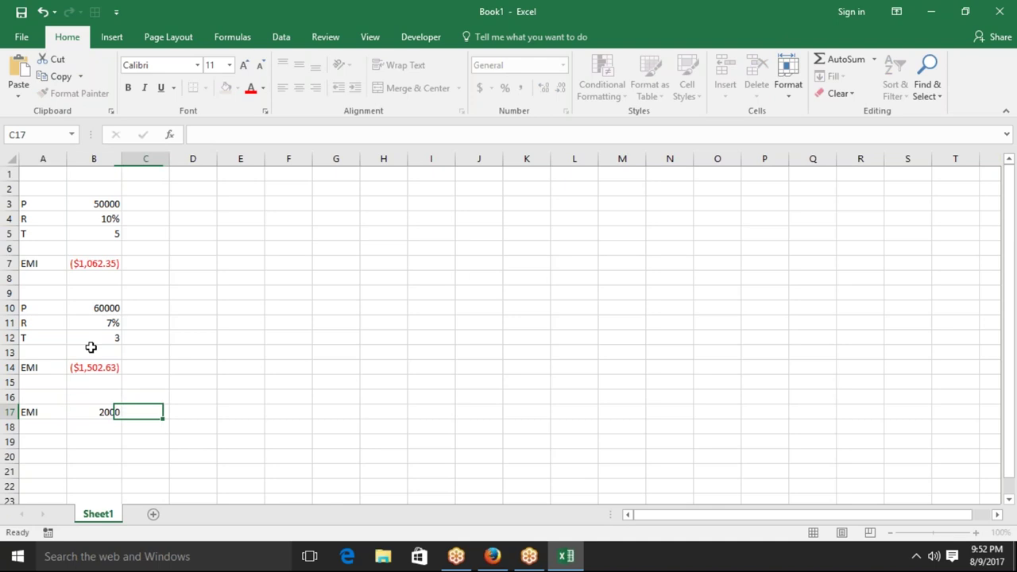
{"action": "key", "text": "Down"}
{"action": "key", "text": "Down"}
{"action": "key", "text": "Left"}
{"action": "key", "text": "Left"}
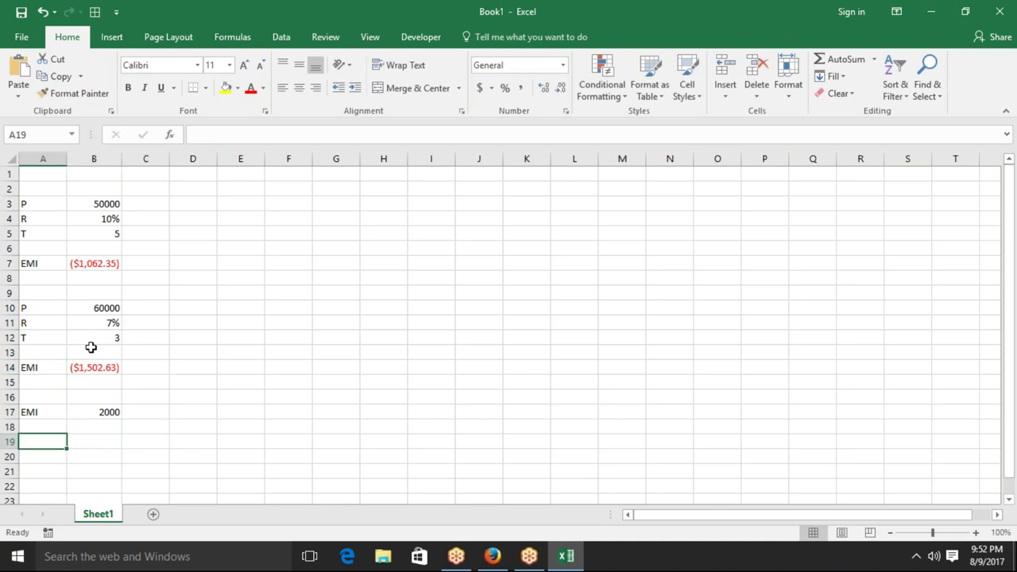
{"action": "type", "text": "R"}
{"action": "key", "text": "Tab"}
{"action": "type", "text": "7"}
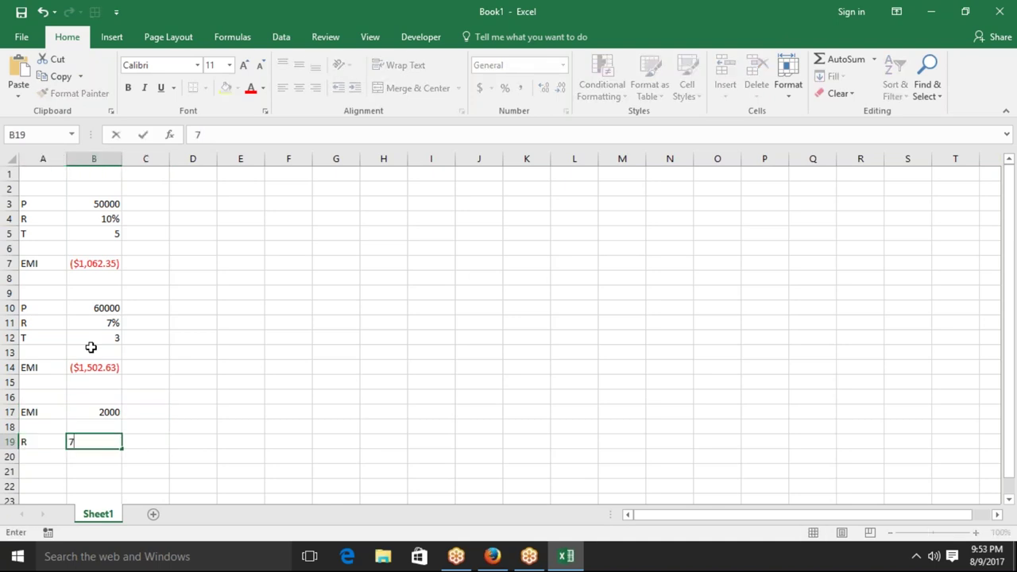
{"action": "type", "text": "%"}
{"action": "key", "text": "Return"}
Step: Enter T with a term of 3 in A20:B20
{"action": "key", "text": "alt"}
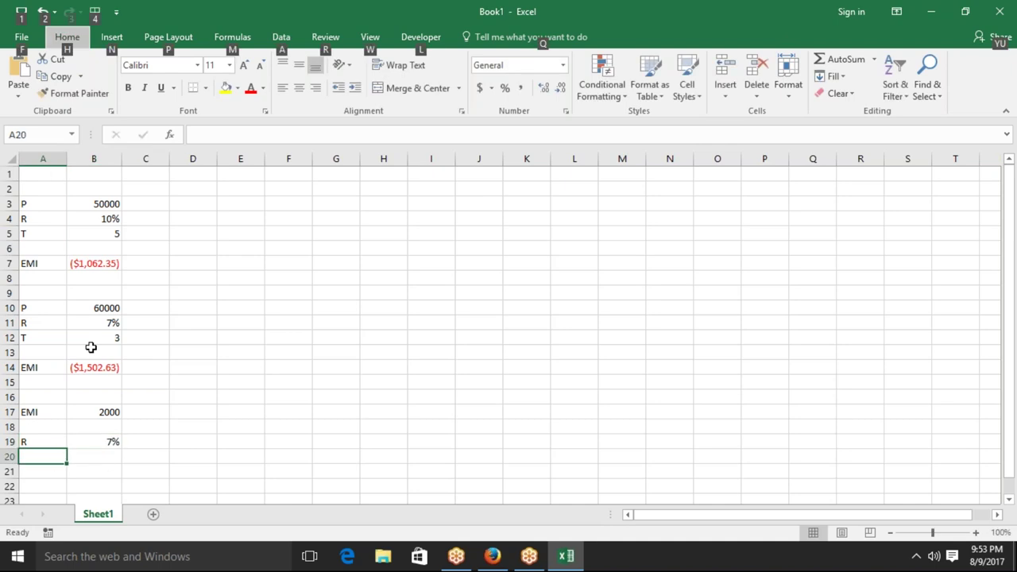
{"action": "key", "text": "t"}
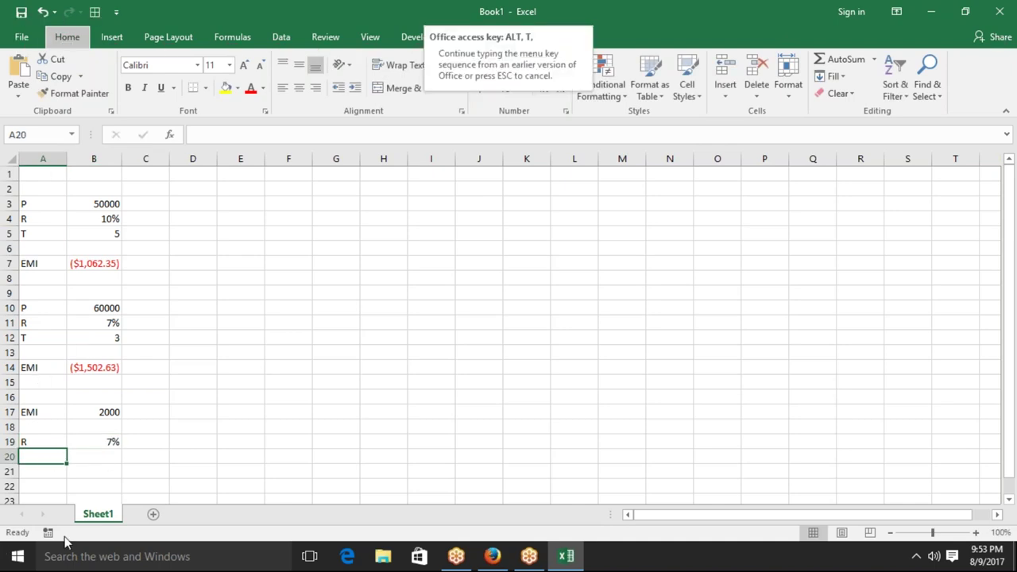
{"action": "key", "text": "Escape"}
{"action": "left_click", "coordinate": [46, 469]}
{"action": "key", "text": "Up"}
{"action": "type", "text": "T"}
{"action": "key", "text": "Tab"}
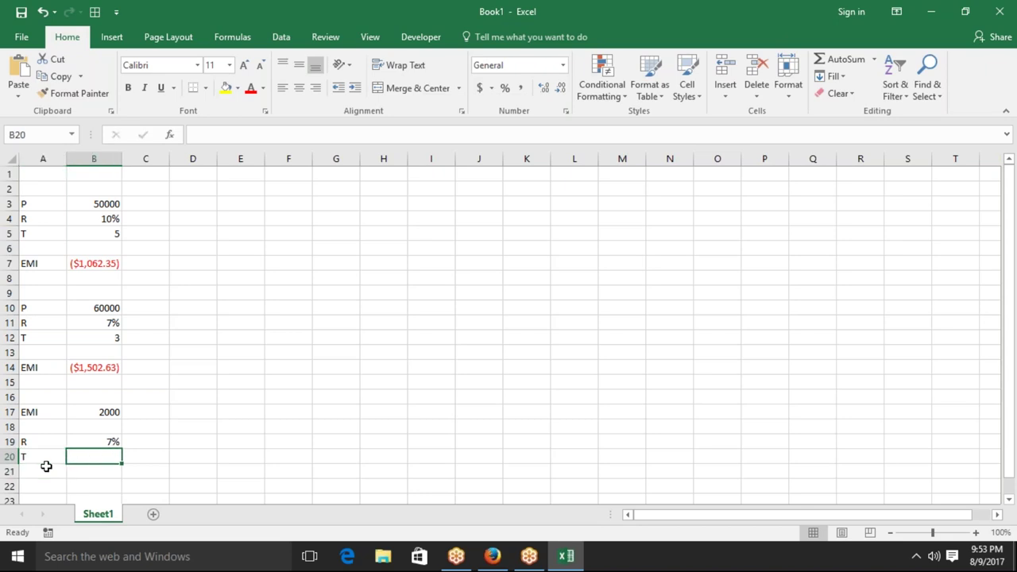
{"action": "type", "text": "3"}
{"action": "key", "text": "Tab"}
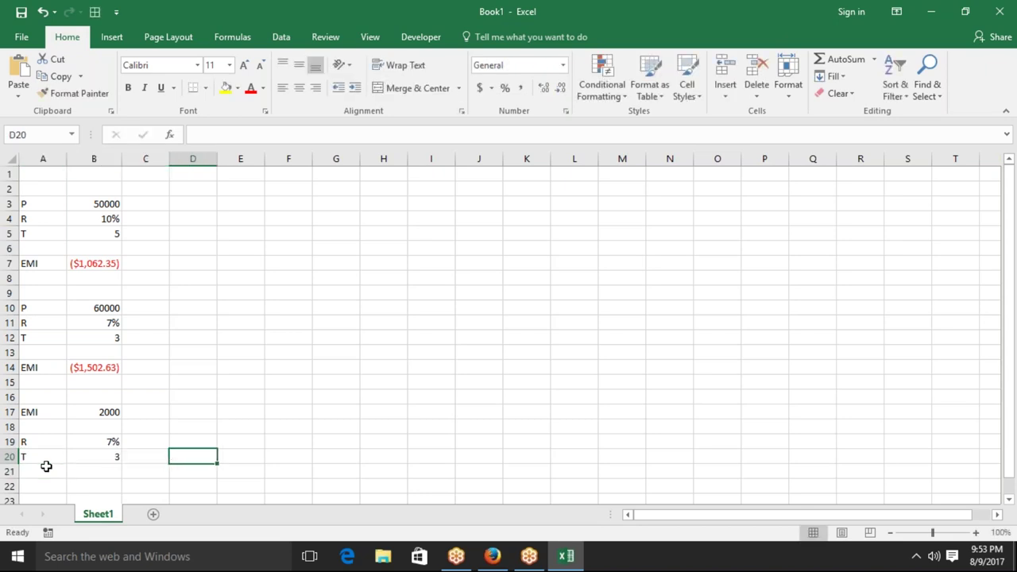
Step: Label A22 as FV, correcting an initial PV entry, and begin =FV( in B22
{"action": "key", "text": "Left"}
{"action": "key", "text": "Down"}
{"action": "key", "text": "Down"}
{"action": "key", "text": "Down"}
{"action": "key", "text": "Down"}
{"action": "key", "text": "Up"}
{"action": "key", "text": "Up"}
{"action": "key", "text": "Up"}
{"action": "key", "text": "Left"}
{"action": "key", "text": "Down"}
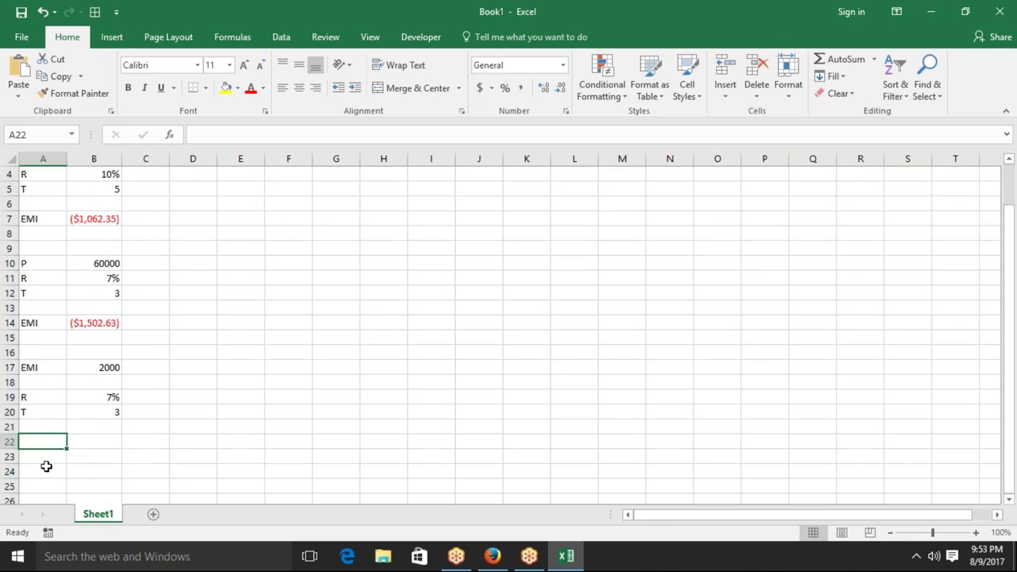
{"action": "type", "text": "PV"}
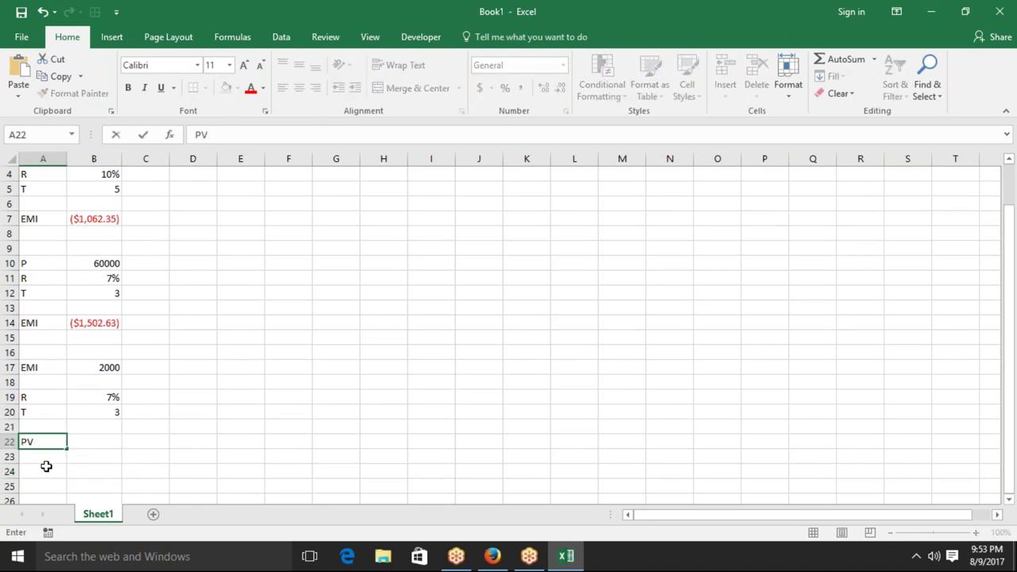
{"action": "key", "text": "Tab"}
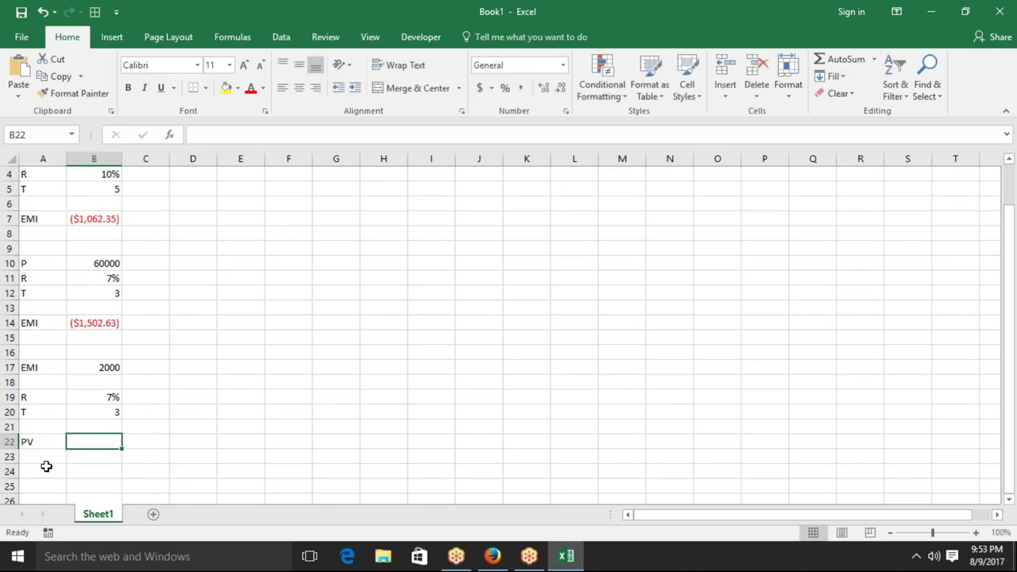
{"action": "key", "text": "Left"}
{"action": "type", "text": "FV"}
{"action": "key", "text": "Tab"}
{"action": "type", "text": "="}
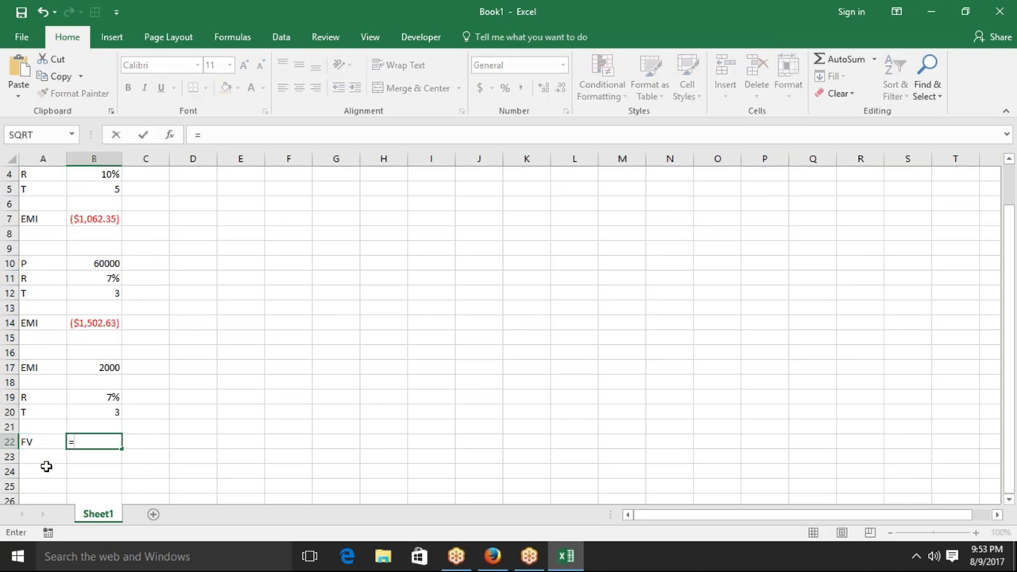
{"action": "type", "text": "FV("}
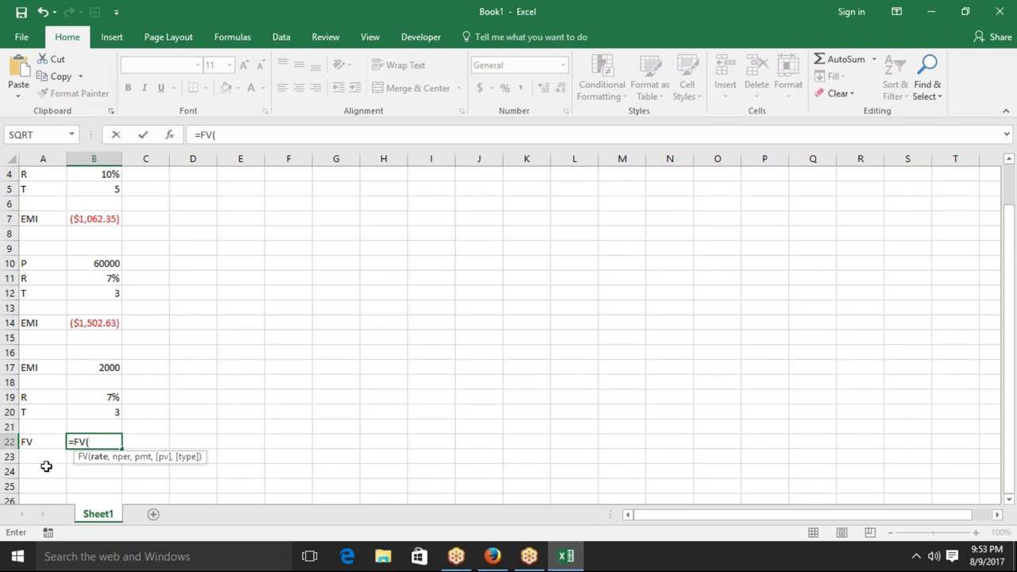
Step: Complete =FV(B19/12,B20*12,B17) in B22, giving a future value of ($79,860.20)
{"action": "left_click", "coordinate": [93, 397]}
{"action": "type", "text": "/"}
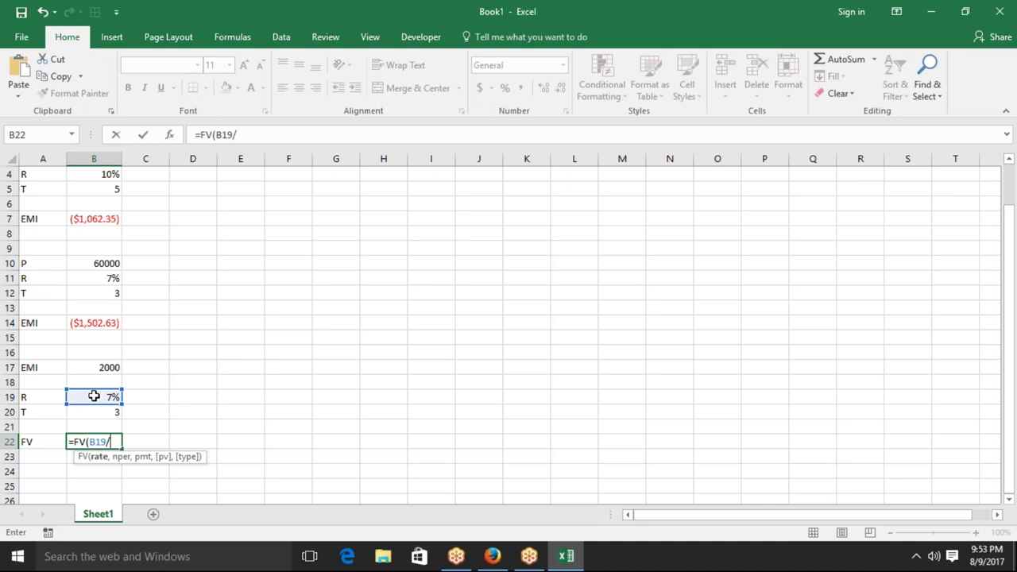
{"action": "type", "text": "12,"}
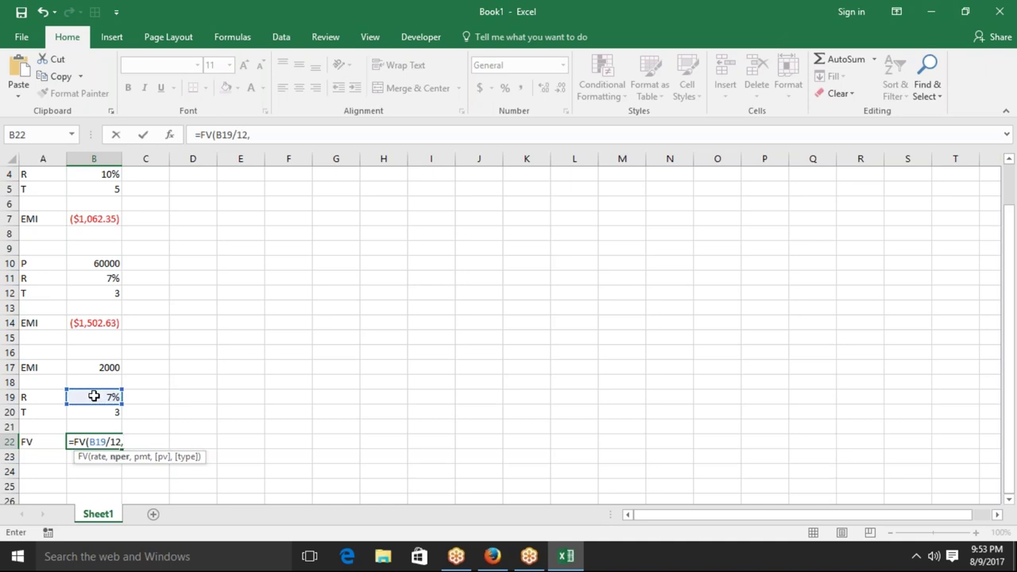
{"action": "left_click", "coordinate": [101, 413]}
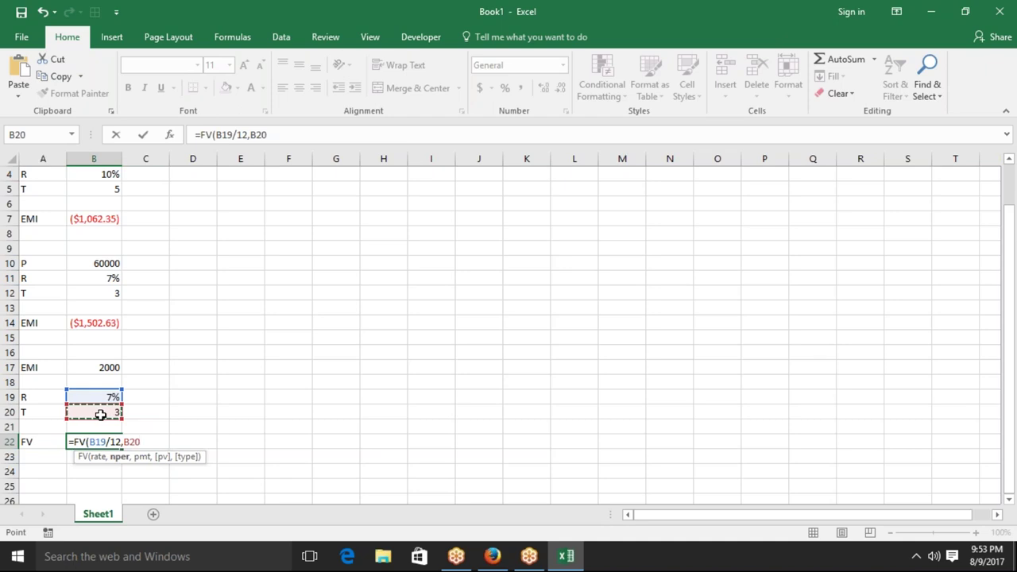
{"action": "type", "text": "*12,"}
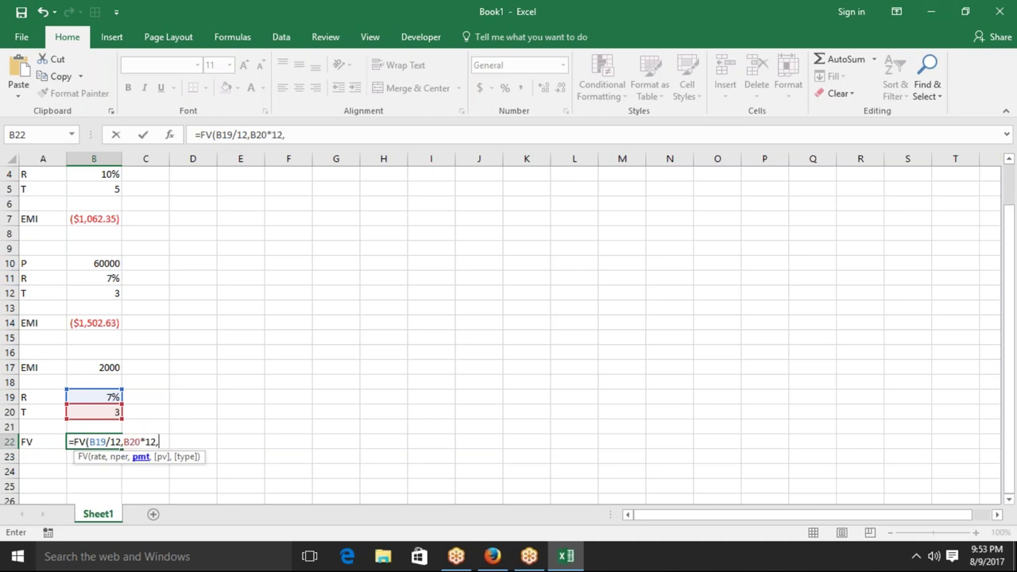
{"action": "left_click", "coordinate": [114, 367]}
{"action": "key", "text": "Return"}
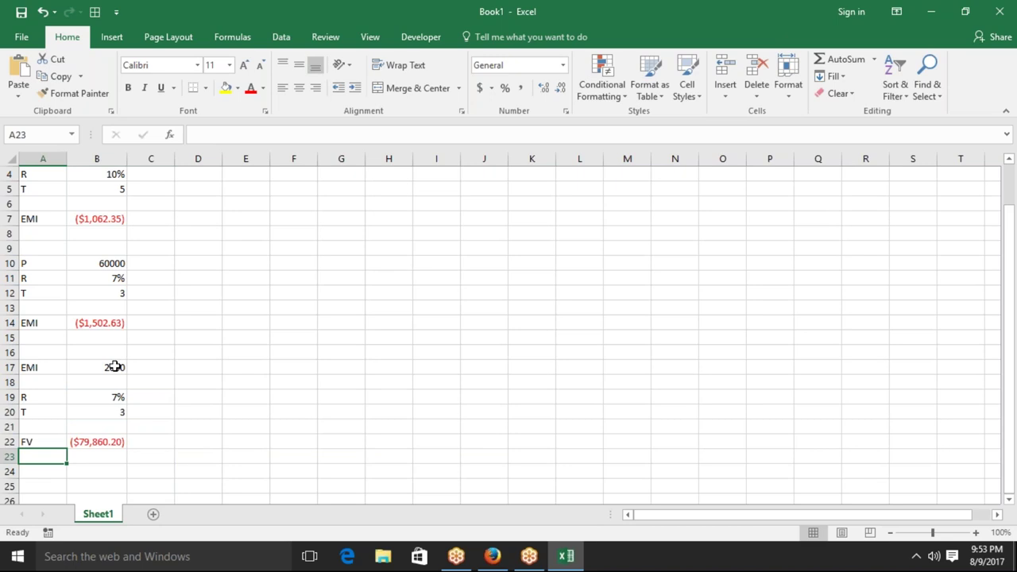
{"action": "key", "text": "Down"}
{"action": "key", "text": "Down"}
{"action": "key", "text": "Down"}
{"action": "key", "text": "Down"}
{"action": "key", "text": "Down"}
{"action": "key", "text": "Down"}
{"action": "key", "text": "Down"}
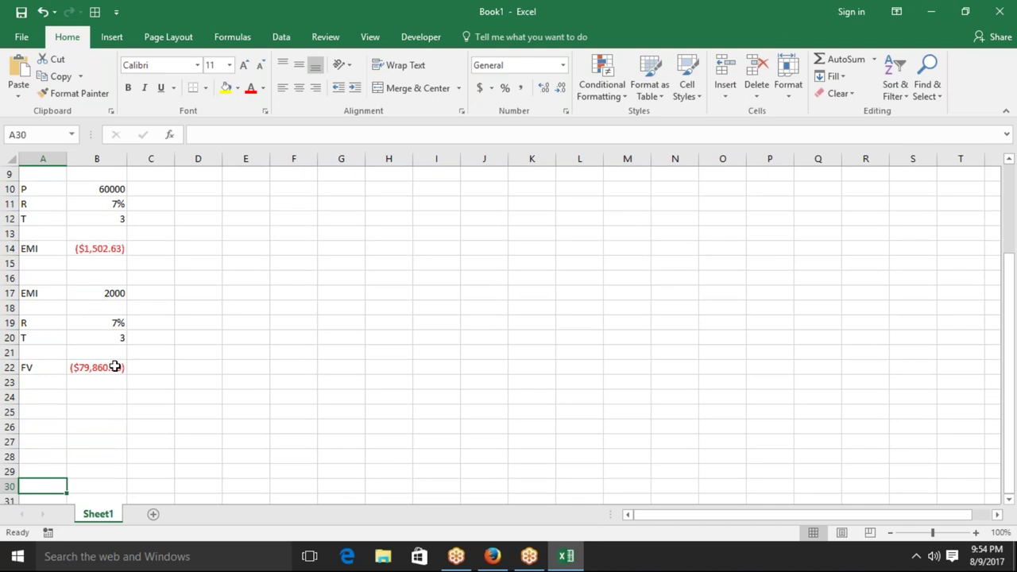
{"action": "key", "text": "Up"}
{"action": "key", "text": "Up"}
{"action": "key", "text": "Up"}
{"action": "key", "text": "Up"}
{"action": "key", "text": "Up"}
{"action": "key", "text": "Up"}
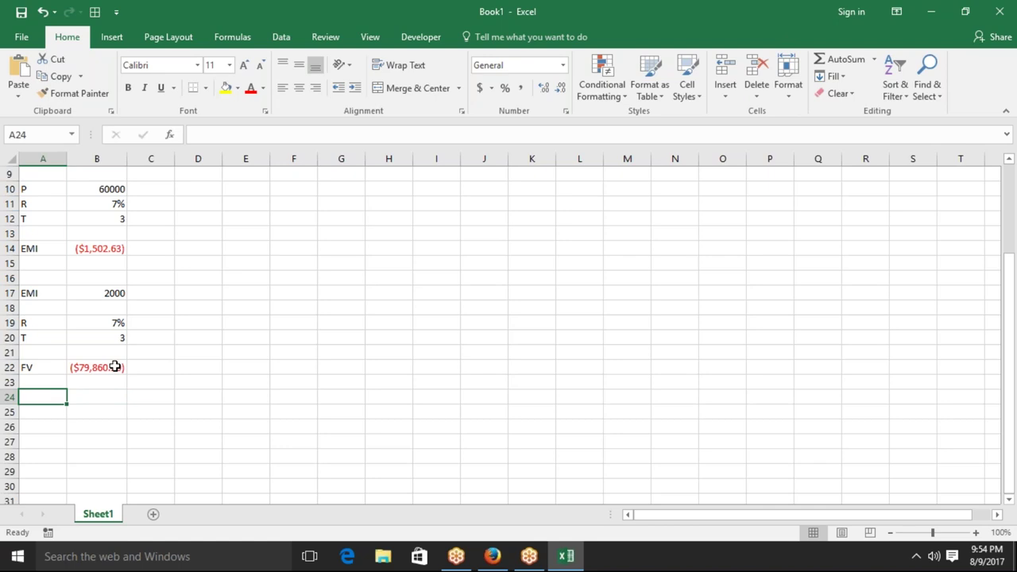
{"action": "key", "text": "Right"}
{"action": "key", "text": "Right"}
{"action": "key", "text": "Left"}
{"action": "key", "text": "Left"}
Step: Enter PV with 50000 in A24:B24
{"action": "key", "text": "Down"}
{"action": "key", "text": "Up"}
{"action": "key", "text": "Up"}
{"action": "key", "text": "Up"}
{"action": "key", "text": "Right"}
{"action": "key", "text": "Down"}
{"action": "key", "text": "Left"}
{"action": "key", "text": "Down"}
{"action": "type", "text": "PV"}
{"action": "key", "text": "Tab"}
{"action": "type", "text": "500000"}
{"action": "key", "text": "BackSpace"}
{"action": "key", "text": "Return"}
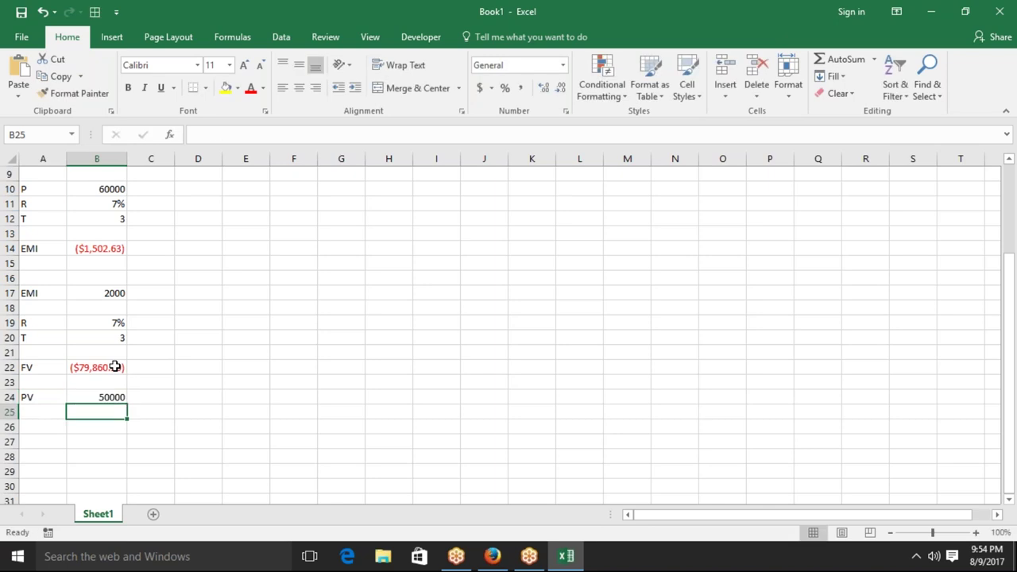
Step: Enter R 9% in row 25 and T 6 in row 26
{"action": "key", "text": "Left"}
{"action": "type", "text": "R"}
{"action": "key", "text": "Tab"}
{"action": "type", "text": "9%"}
{"action": "key", "text": "Return"}
{"action": "key", "text": "Left"}
{"action": "type", "text": "T"}
{"action": "key", "text": "Tab"}
{"action": "type", "text": "6"}
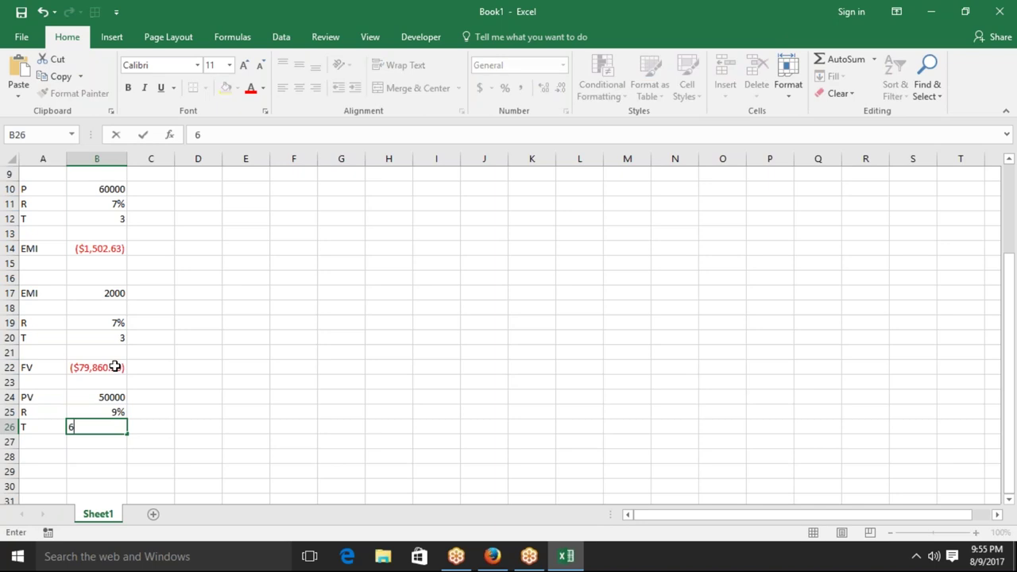
{"action": "key", "text": "Return"}
Step: Label A29 as FV and start an FV formula in B29
{"action": "key", "text": "Down"}
{"action": "key", "text": "Down"}
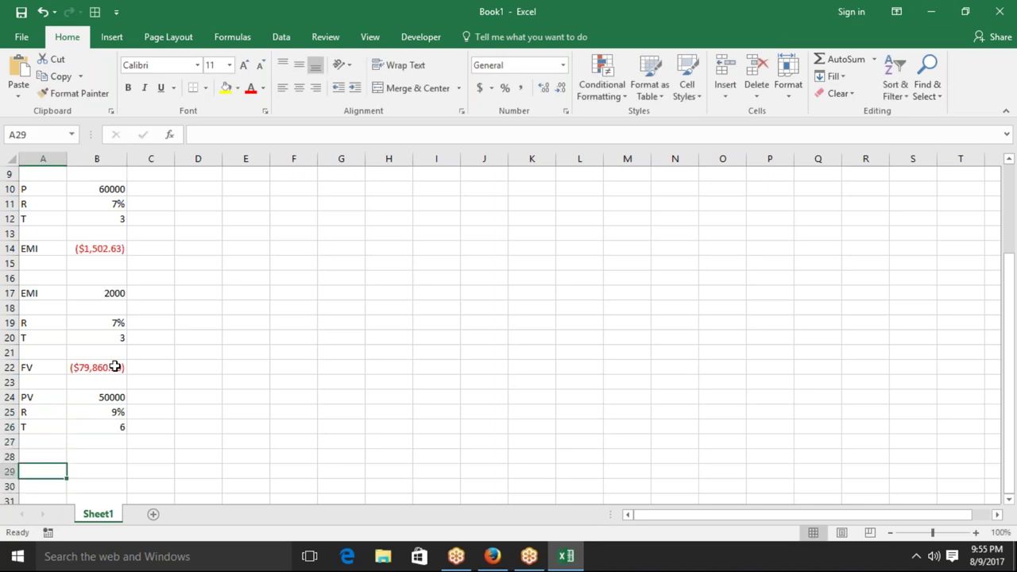
{"action": "type", "text": "FV"}
{"action": "key", "text": "ctrl+Return"}
{"action": "key", "text": "Right"}
{"action": "type", "text": "=fv"}
{"action": "key", "text": "Tab"}
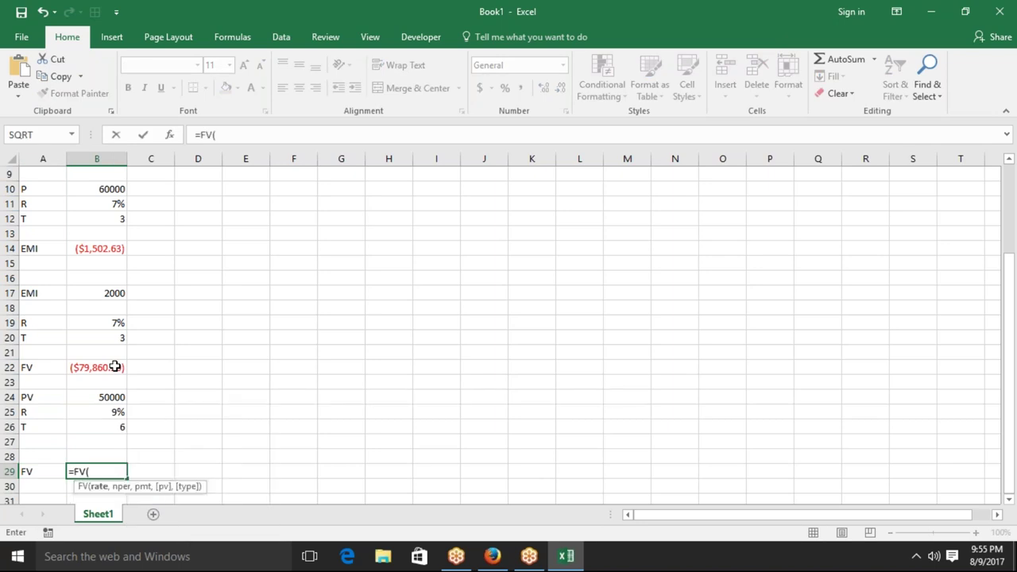
Step: Complete =FV(B25/12,B26*12,,B24) in B29, giving ($85,627.64)
{"action": "left_click", "coordinate": [88, 417]}
{"action": "type", "text": "/12,"}
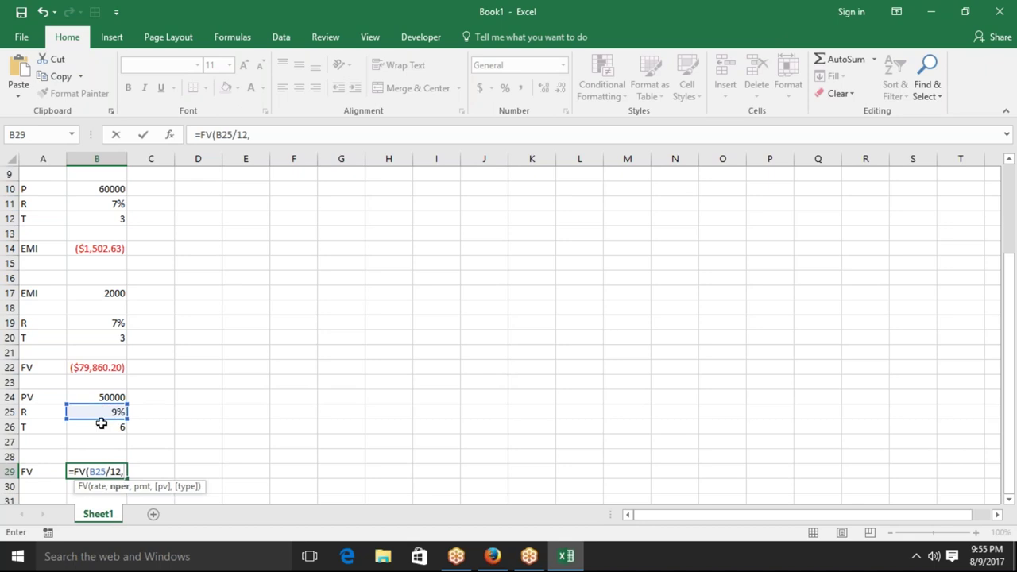
{"action": "left_click", "coordinate": [102, 427]}
{"action": "type", "text": "*12,"}
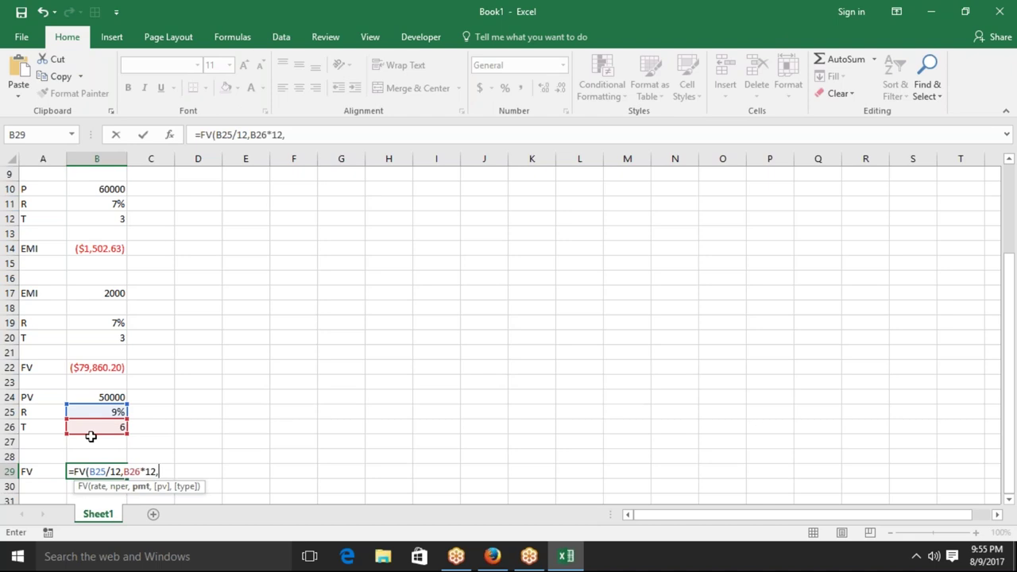
{"action": "type", "text": ","}
{"action": "key", "text": "Up"}
{"action": "key", "text": "Up"}
{"action": "key", "text": "Up"}
{"action": "key", "text": "Up"}
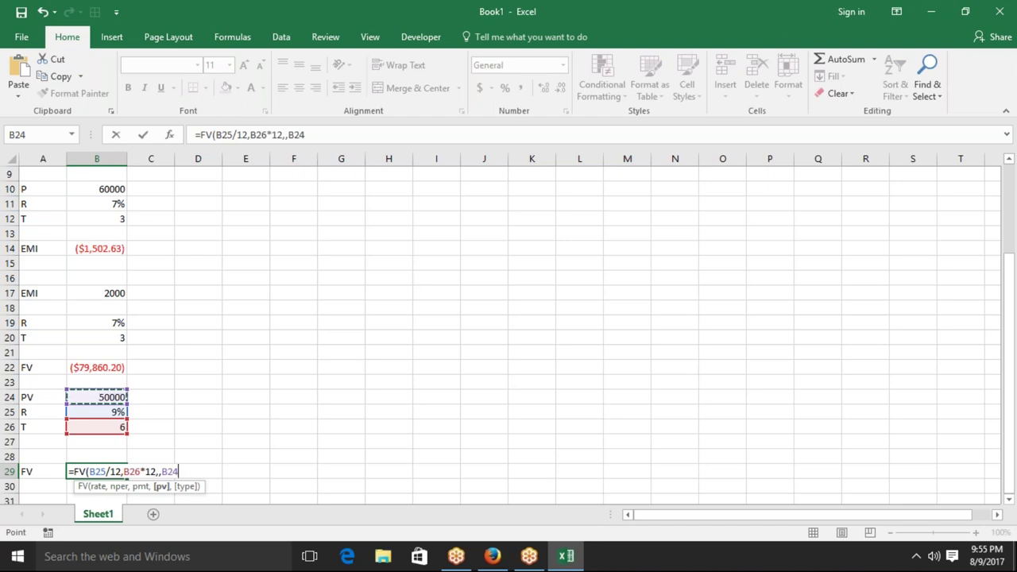
{"action": "key", "text": "Return"}
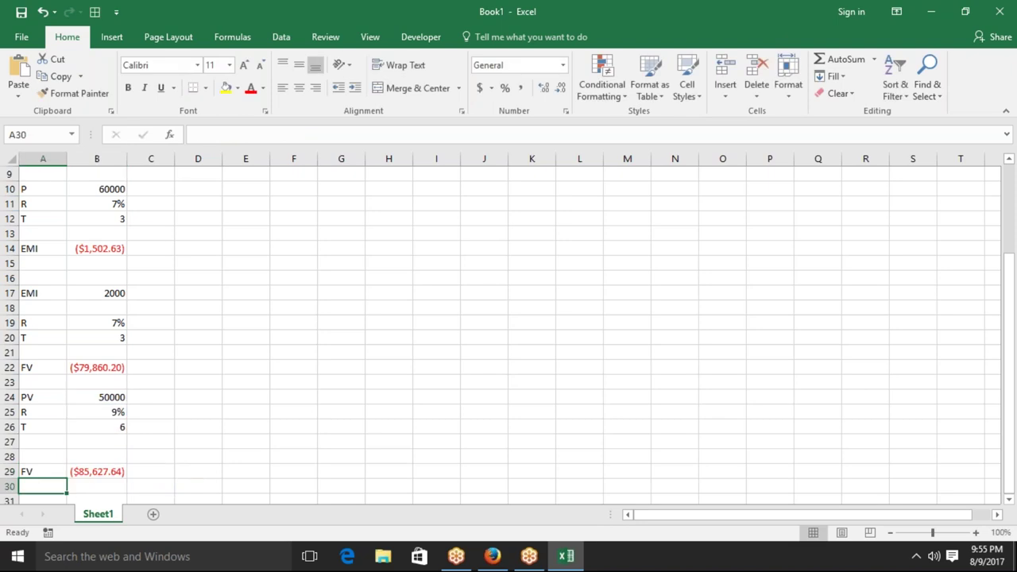
{"action": "key", "text": "Up"}
{"action": "key", "text": "Right"}
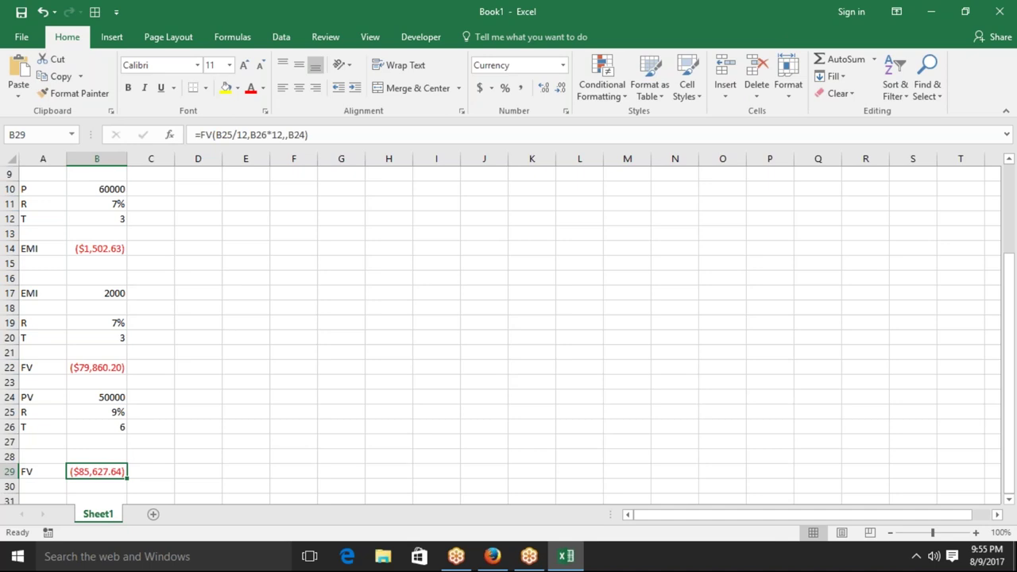
{"action": "key", "text": "Up"}
{"action": "key", "text": "Up"}
{"action": "key", "text": "Up"}
{"action": "key", "text": "Up"}
{"action": "key", "text": "Up"}
{"action": "key", "text": "Up"}
{"action": "key", "text": "Up"}
{"action": "key", "text": "Up"}
{"action": "key", "text": "Down"}
{"action": "key", "text": "Down"}
{"action": "key", "text": "Down"}
{"action": "key", "text": "Down"}
{"action": "key", "text": "Down"}
{"action": "key", "text": "Down"}
{"action": "key", "text": "Down"}
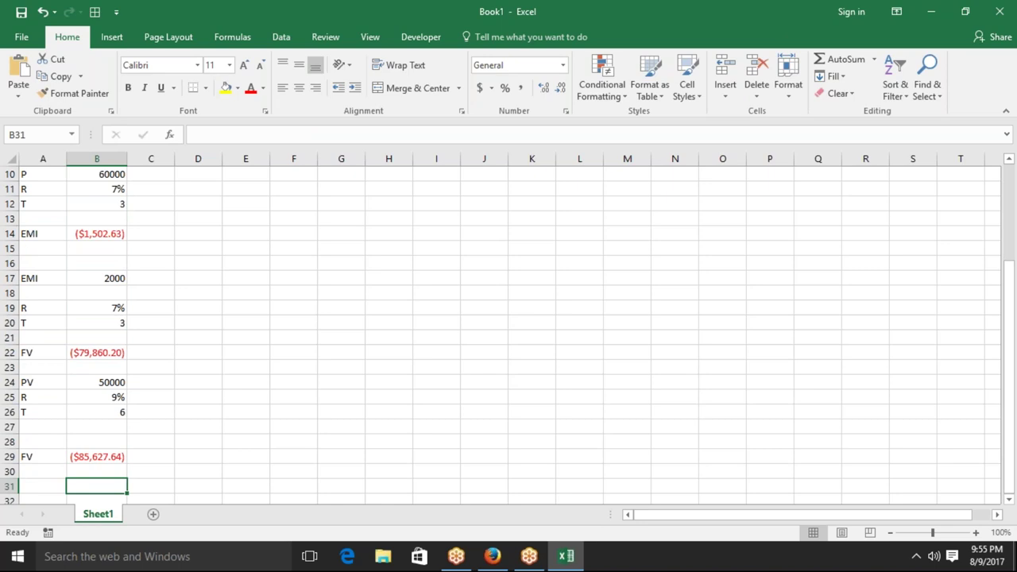
{"action": "key", "text": "Down"}
{"action": "key", "text": "Down"}
{"action": "key", "text": "Down"}
{"action": "key", "text": "Down"}
{"action": "key", "text": "Down"}
{"action": "key", "text": "Down"}
{"action": "key", "text": "Down"}
{"action": "left_click", "coordinate": [47, 355]}
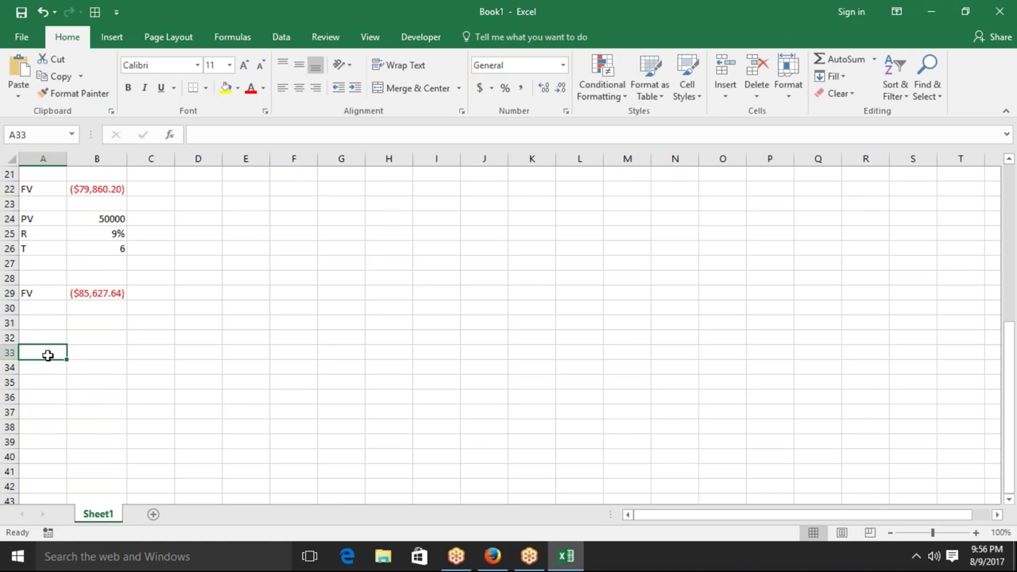
{"action": "key", "text": "Up"}
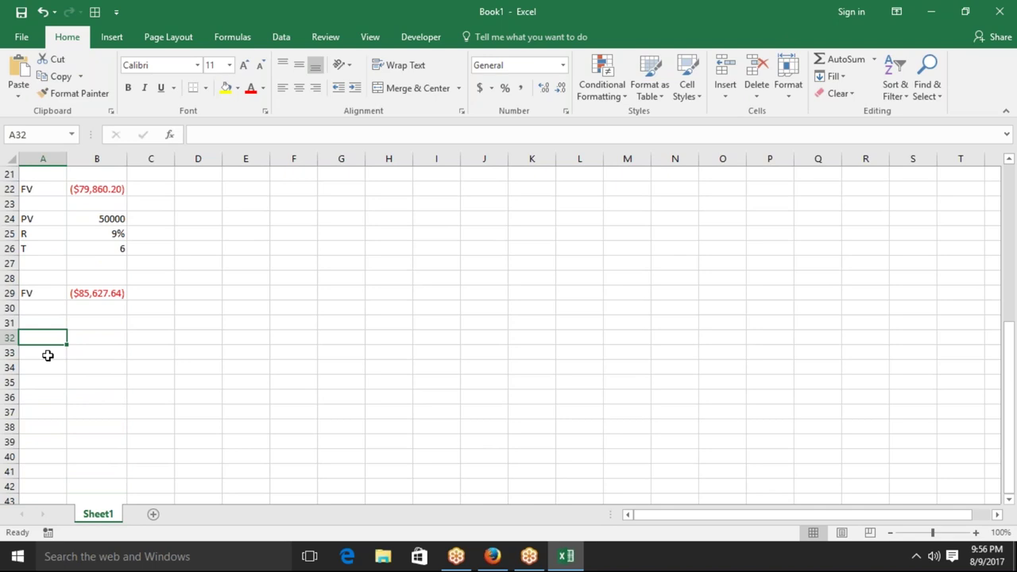
Step: Enter FV 6000000 in A32:B32 and R 9% in A33:B33
{"action": "type", "text": "FV"}
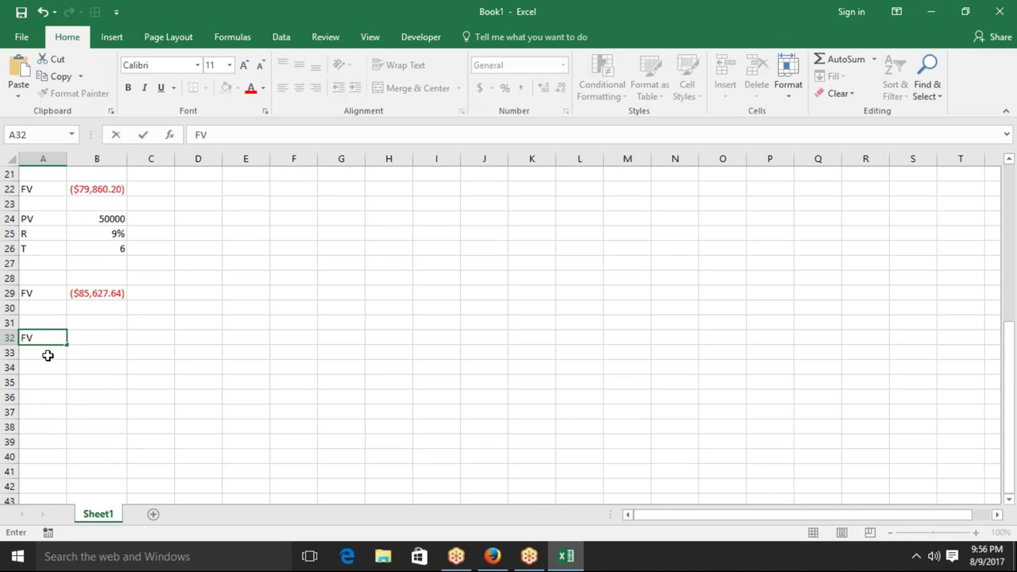
{"action": "key", "text": "Tab"}
{"action": "type", "text": "6000000"}
{"action": "key", "text": "Return"}
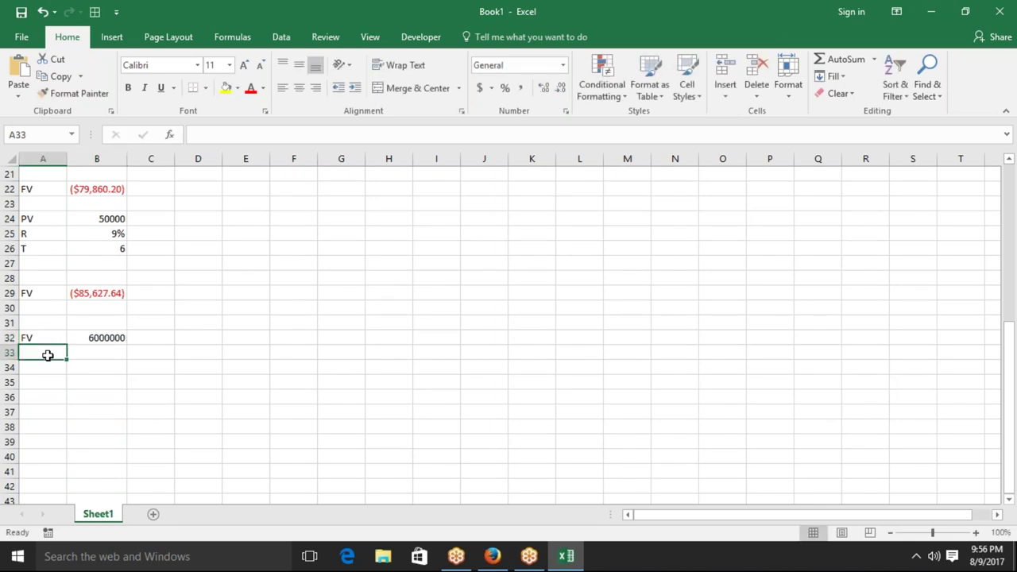
{"action": "type", "text": "R"}
{"action": "key", "text": "Tab"}
{"action": "type", "text": "9%"}
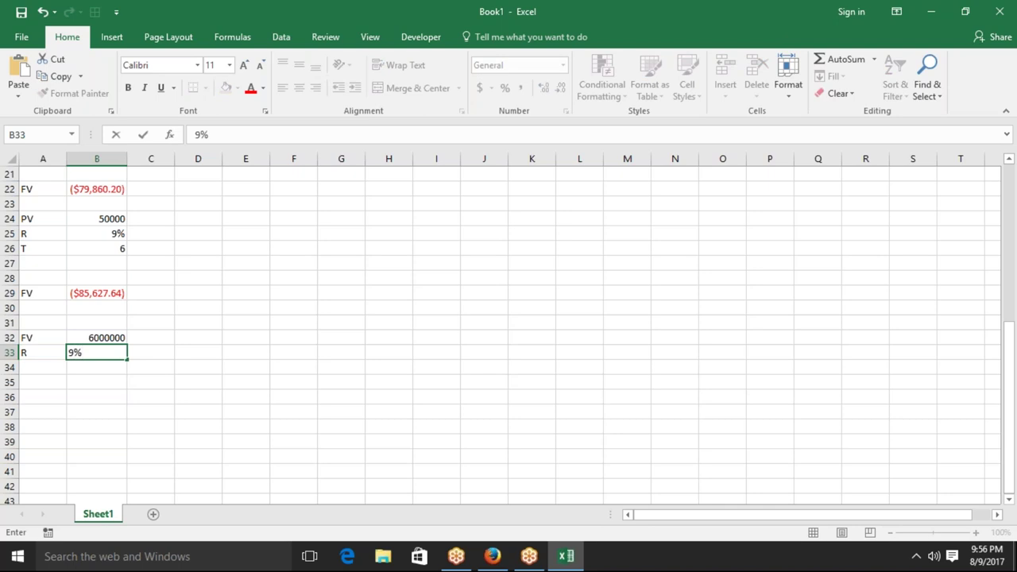
{"action": "key", "text": "Return"}
Step: Add T 15 in A34:B34 and an Fdamt label in A36
{"action": "type", "text": "T"}
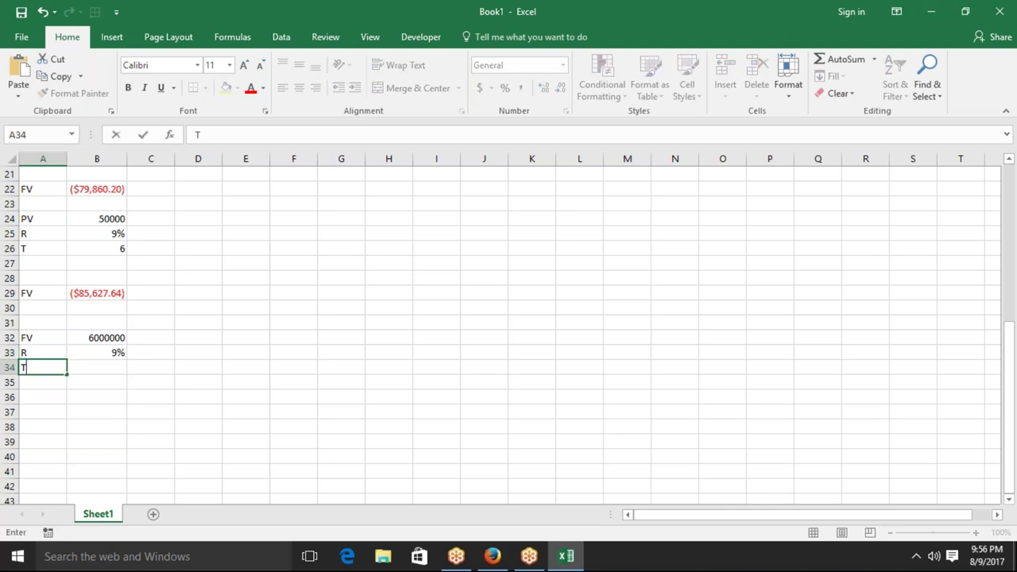
{"action": "key", "text": "Tab"}
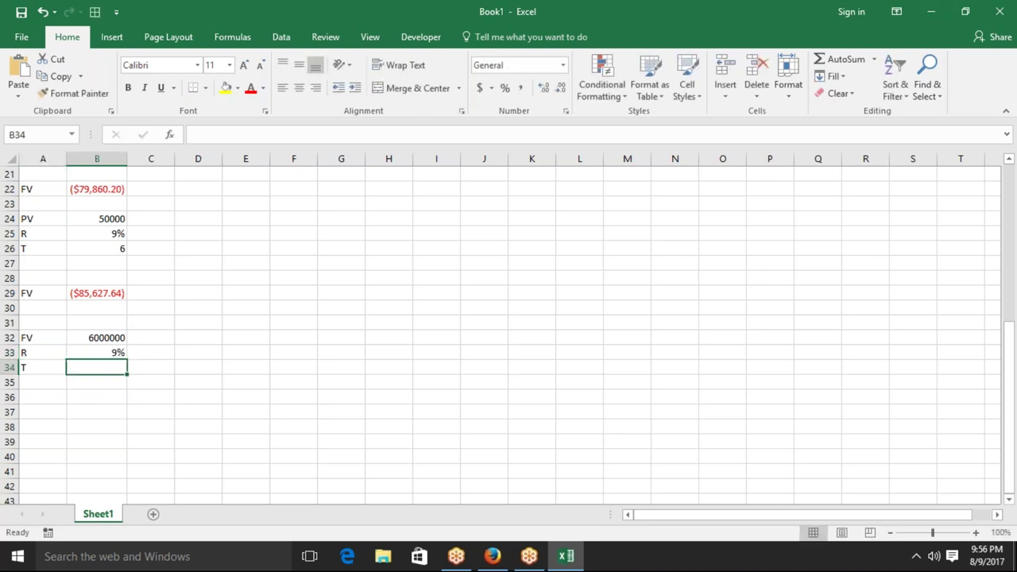
{"action": "type", "text": "15"}
{"action": "key", "text": "Return"}
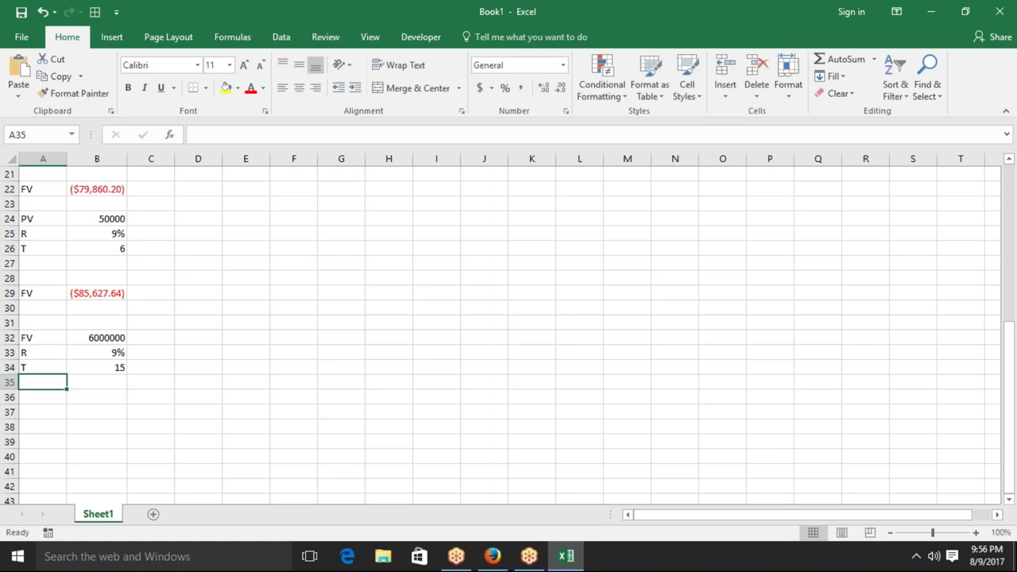
{"action": "left_click", "coordinate": [43, 397]}
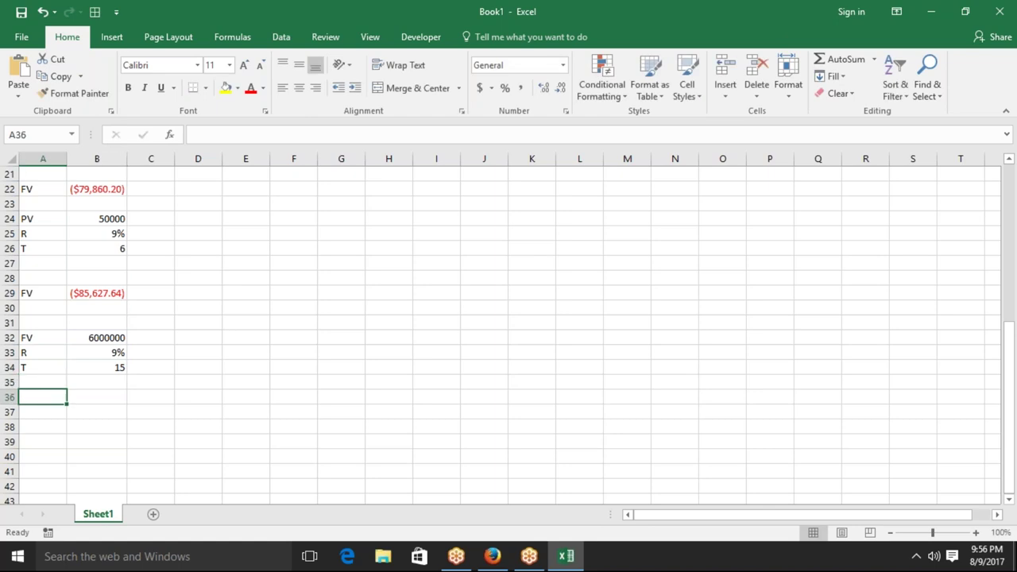
{"action": "type", "text": "FD"}
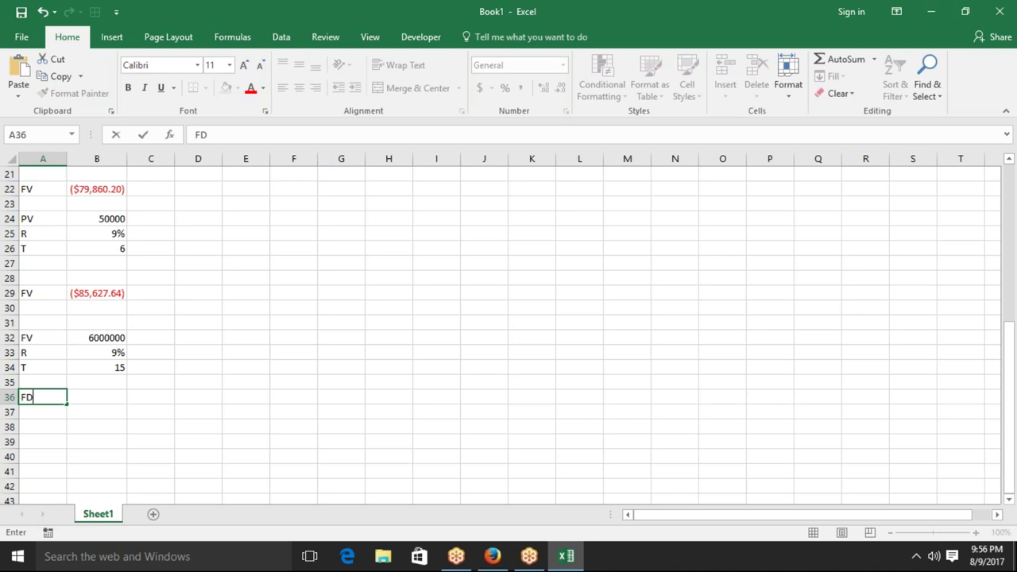
{"action": "type", "text": "amt"}
{"action": "key", "text": "Tab"}
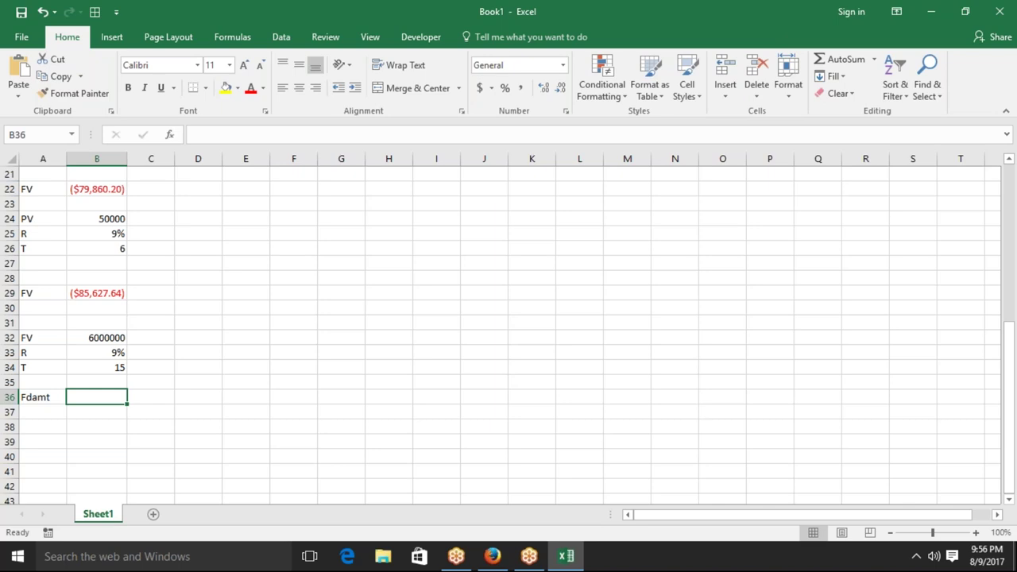
{"action": "left_click", "coordinate": [82, 335]}
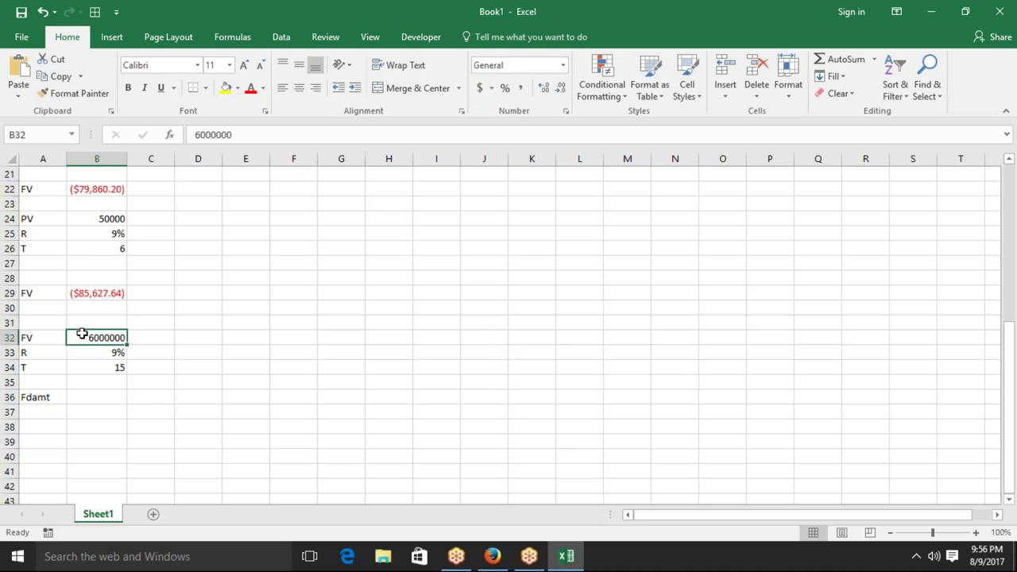
Step: Enter =PV(B33/12,B34*12,,B32) in B36, returning ($1,563,296.60)
{"action": "left_click", "coordinate": [76, 396]}
{"action": "type", "text": "="}
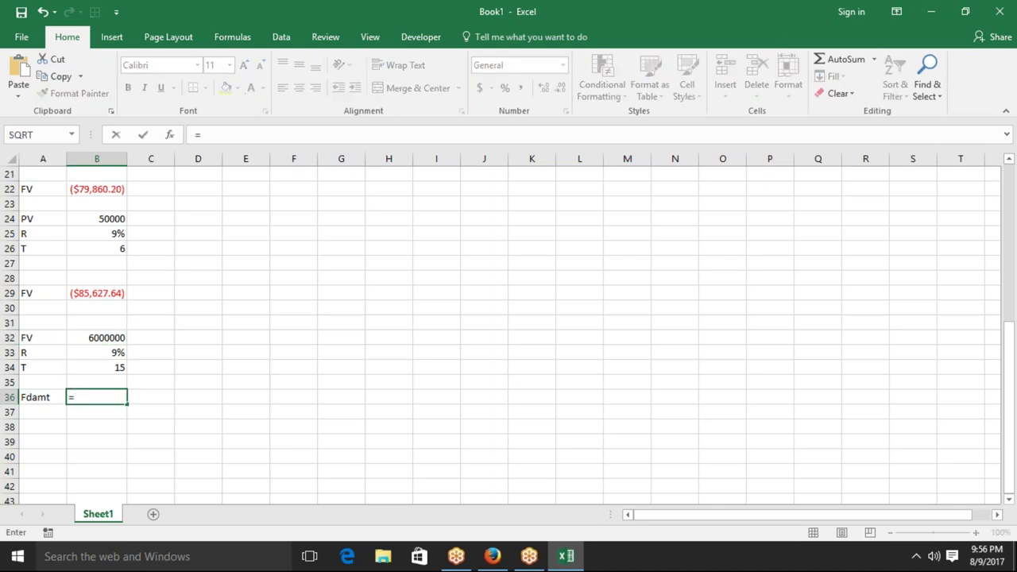
{"action": "type", "text": "pv"}
{"action": "key", "text": "Tab"}
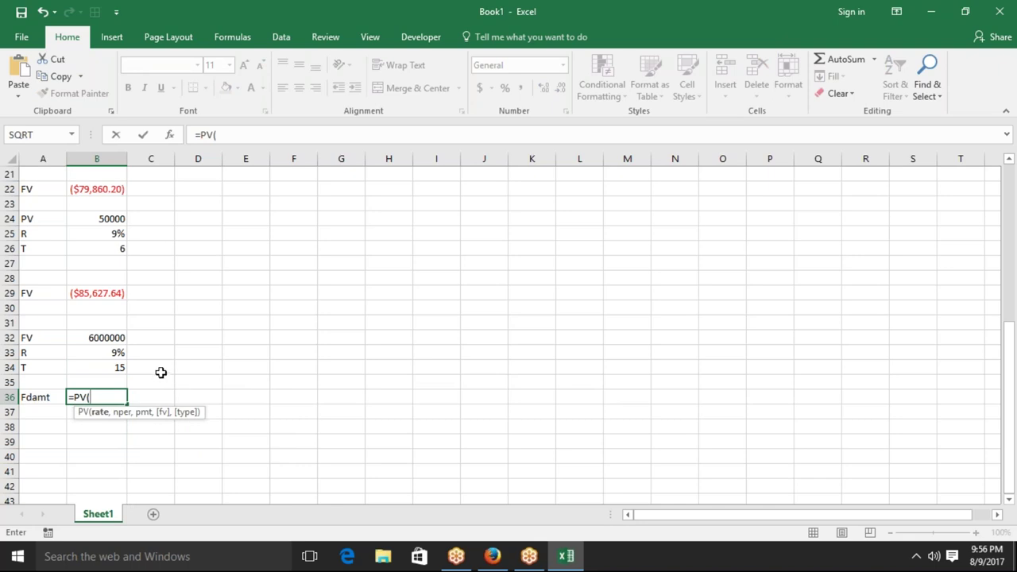
{"action": "left_click", "coordinate": [113, 353]}
{"action": "type", "text": "/12,"}
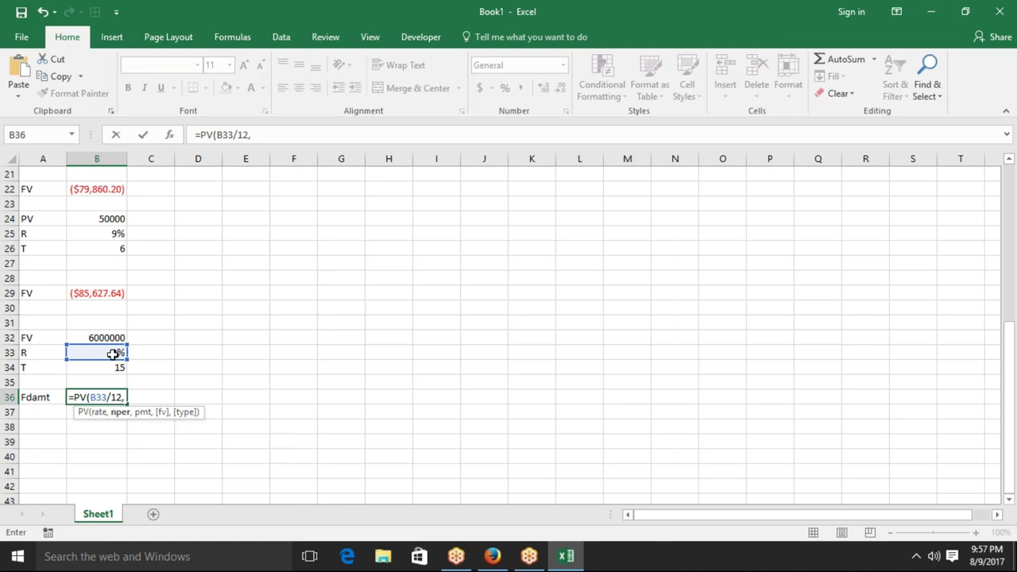
{"action": "left_click", "coordinate": [111, 365]}
{"action": "type", "text": "*12,"}
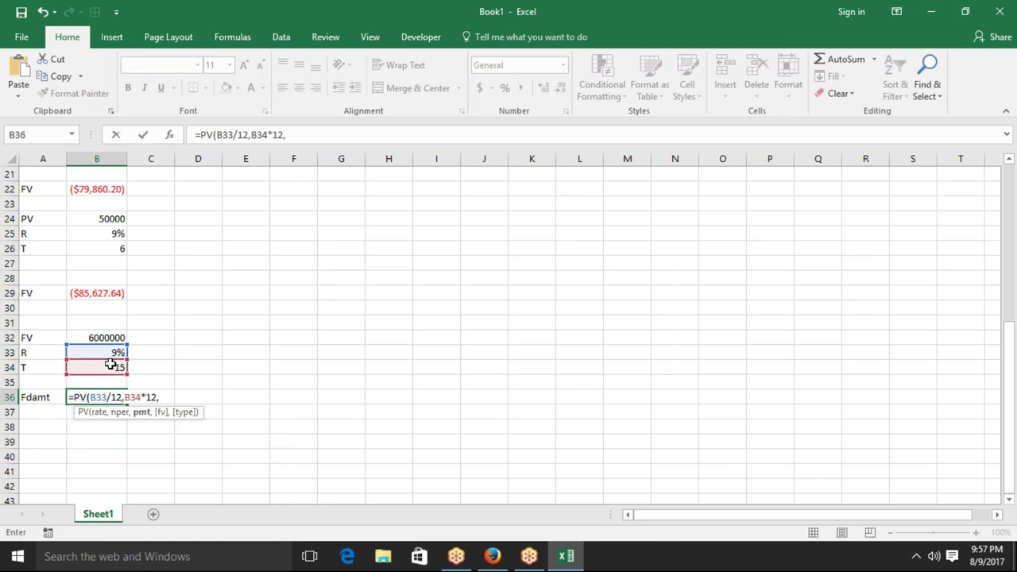
{"action": "type", "text": "m"}
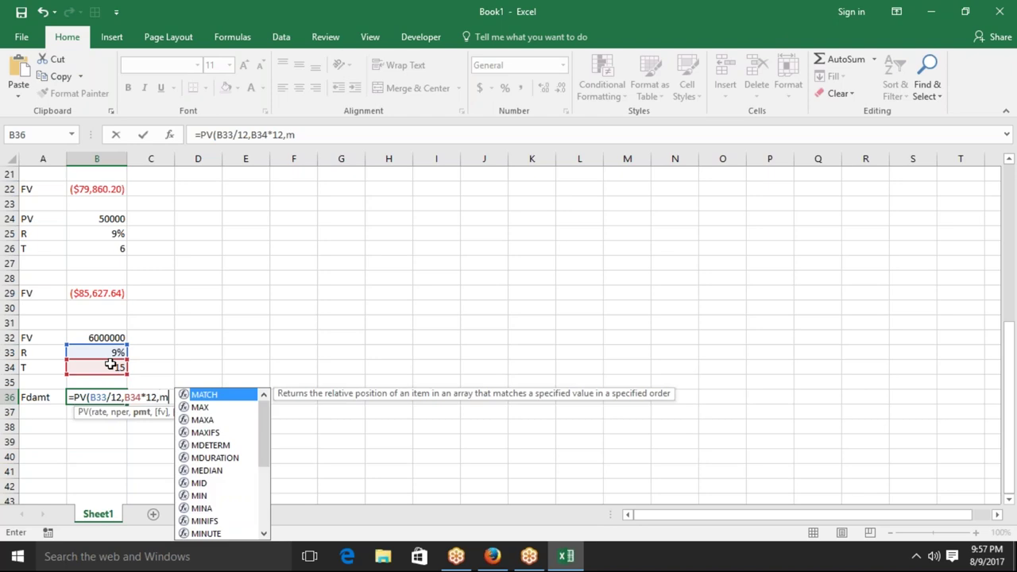
{"action": "key", "text": "BackSpace"}
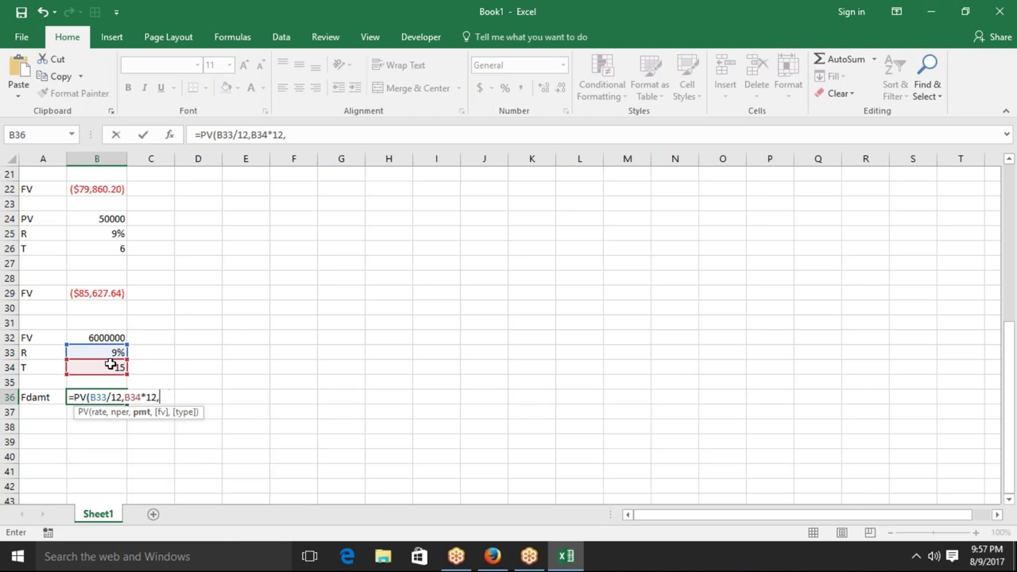
{"action": "type", "text": ","}
{"action": "left_click", "coordinate": [117, 336]}
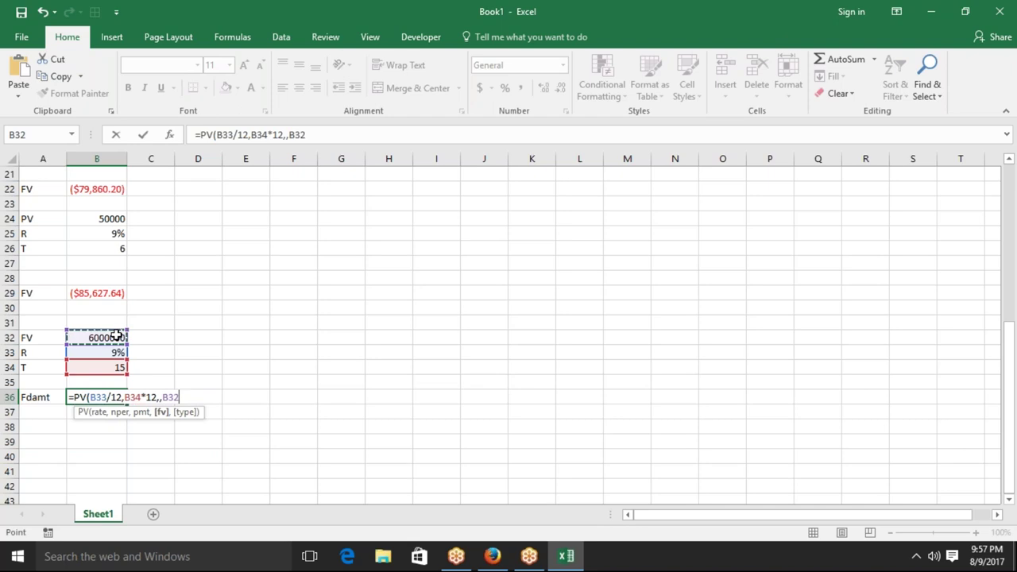
{"action": "key", "text": "Return"}
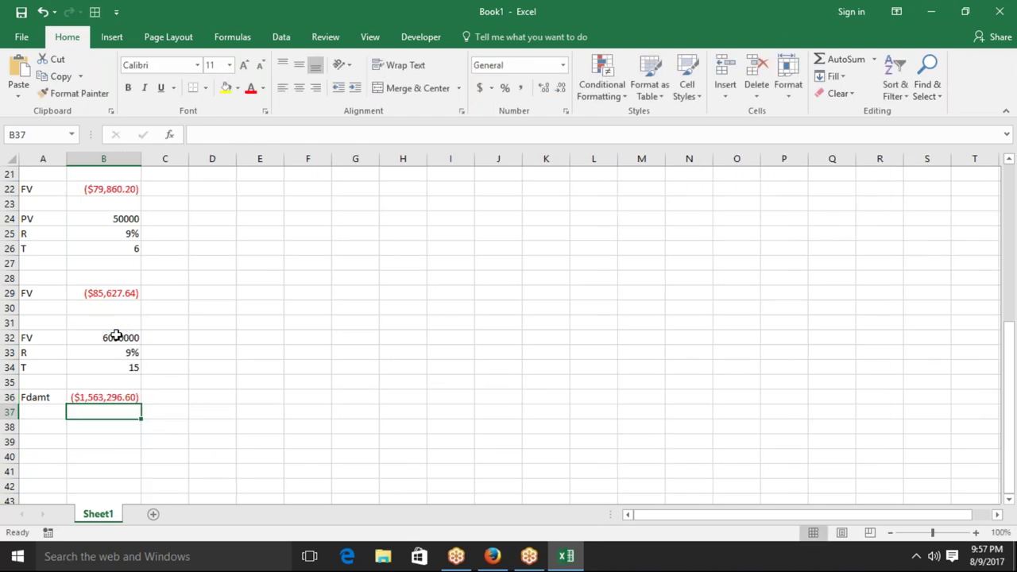
{"action": "key", "text": "Up"}
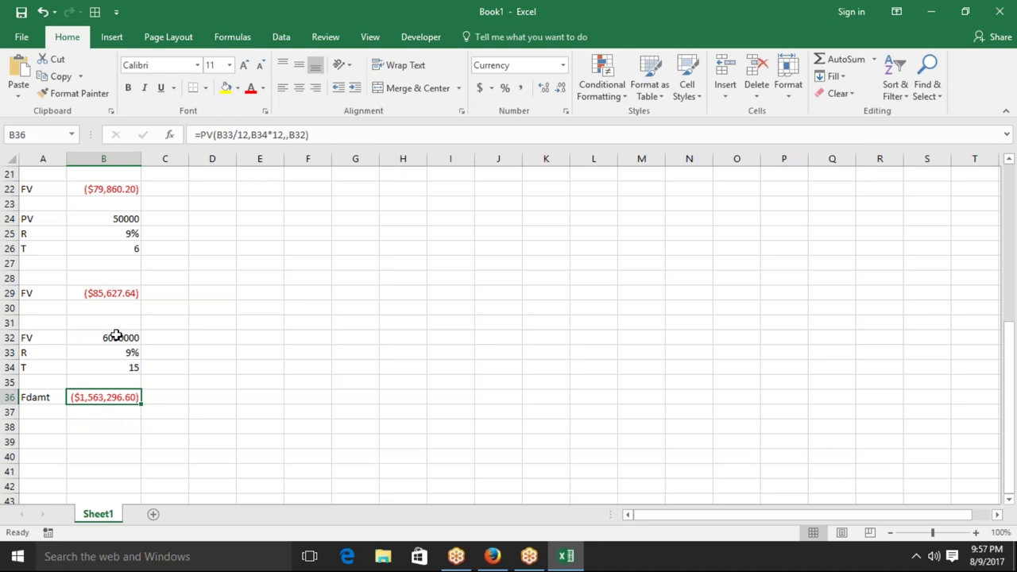
Step: Step through the deposit block's cells to review the values, ending on C36
{"action": "left_click", "coordinate": [116, 335]}
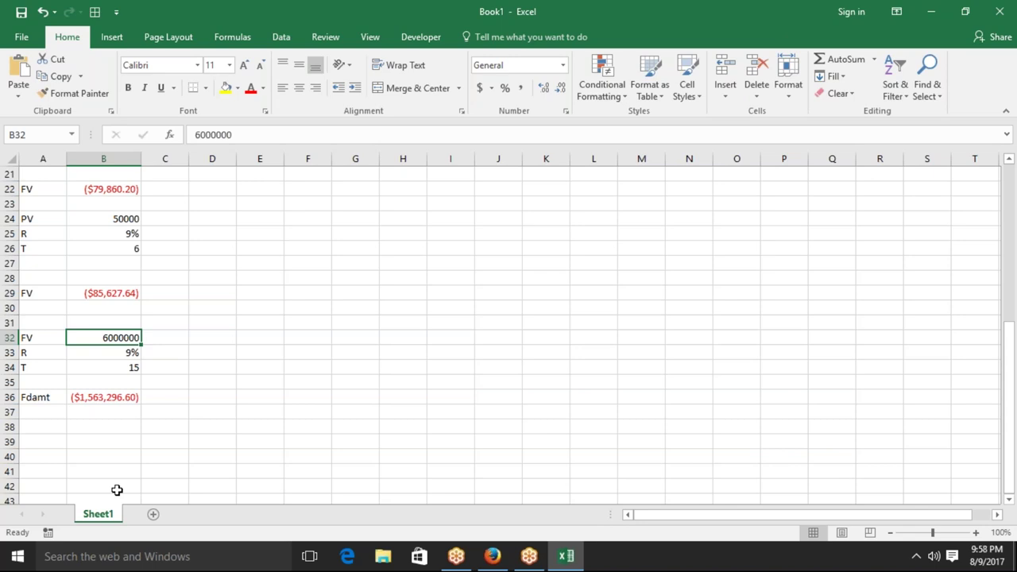
{"action": "key", "text": "Down"}
{"action": "key", "text": "Down"}
{"action": "key", "text": "Down"}
{"action": "key", "text": "Down"}
{"action": "key", "text": "Down"}
{"action": "key", "text": "Down"}
{"action": "key", "text": "Down"}
{"action": "key", "text": "Down"}
{"action": "key", "text": "Down"}
{"action": "key", "text": "Up"}
{"action": "key", "text": "Up"}
{"action": "key", "text": "Up"}
{"action": "key", "text": "Up"}
{"action": "key", "text": "Up"}
{"action": "key", "text": "Up"}
{"action": "key", "text": "Up"}
{"action": "key", "text": "Up"}
{"action": "key", "text": "Right"}
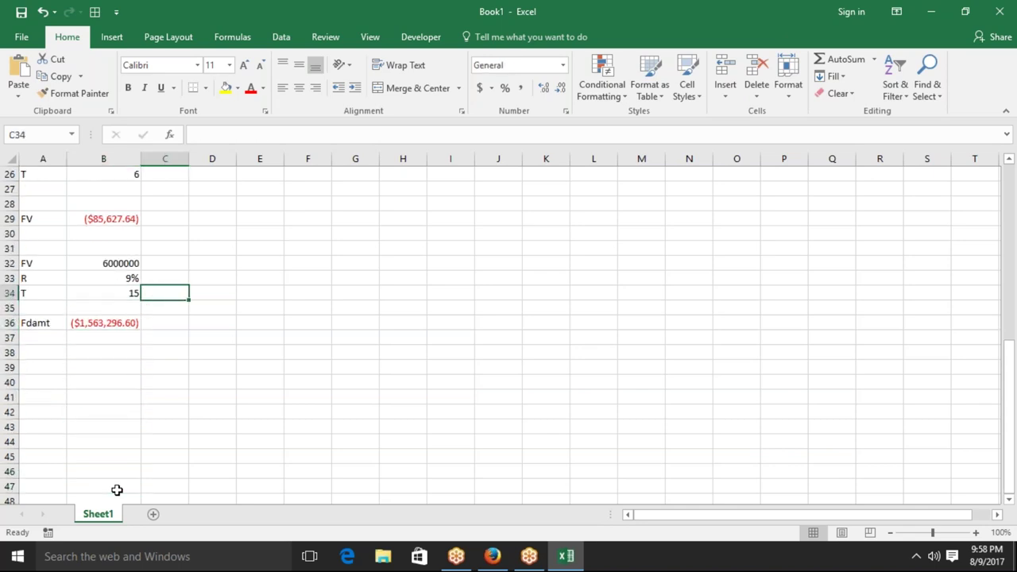
{"action": "key", "text": "Up"}
{"action": "key", "text": "Left"}
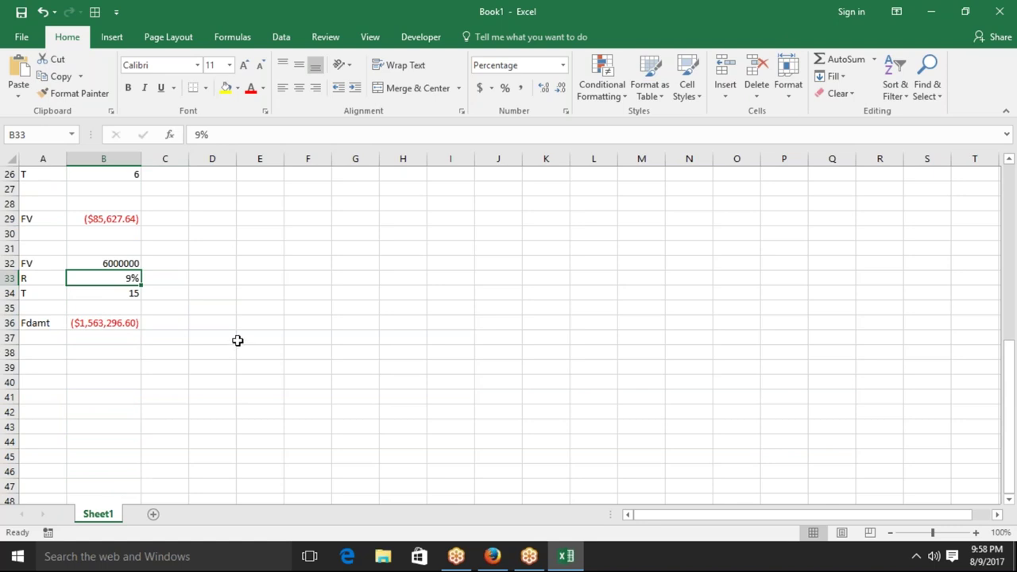
{"action": "left_click", "coordinate": [185, 319]}
Step: Enter =RATE(B34*12,,B36,B32) in C36, returning a 1% monthly rate
{"action": "type", "text": "=rat"}
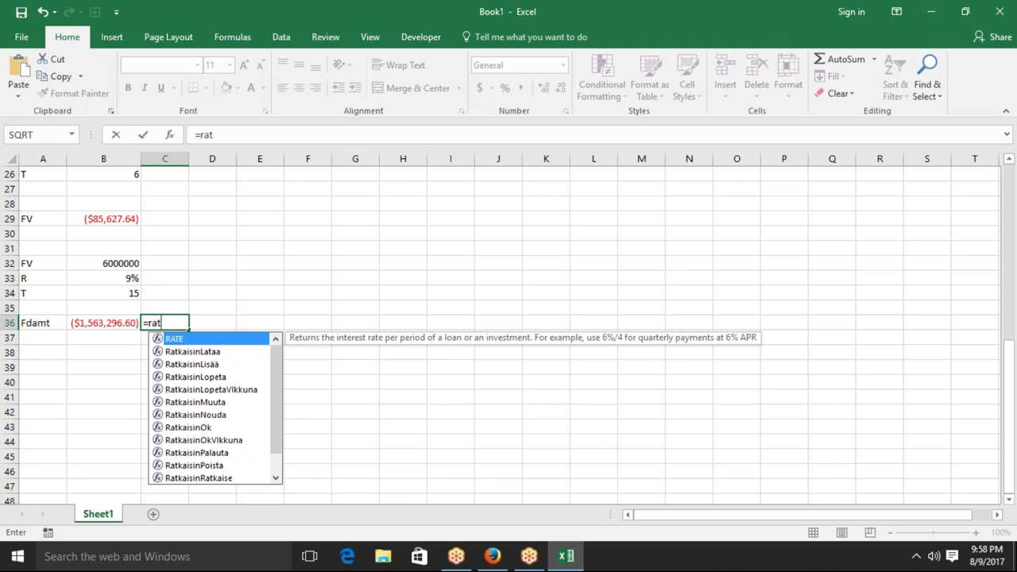
{"action": "key", "text": "Tab"}
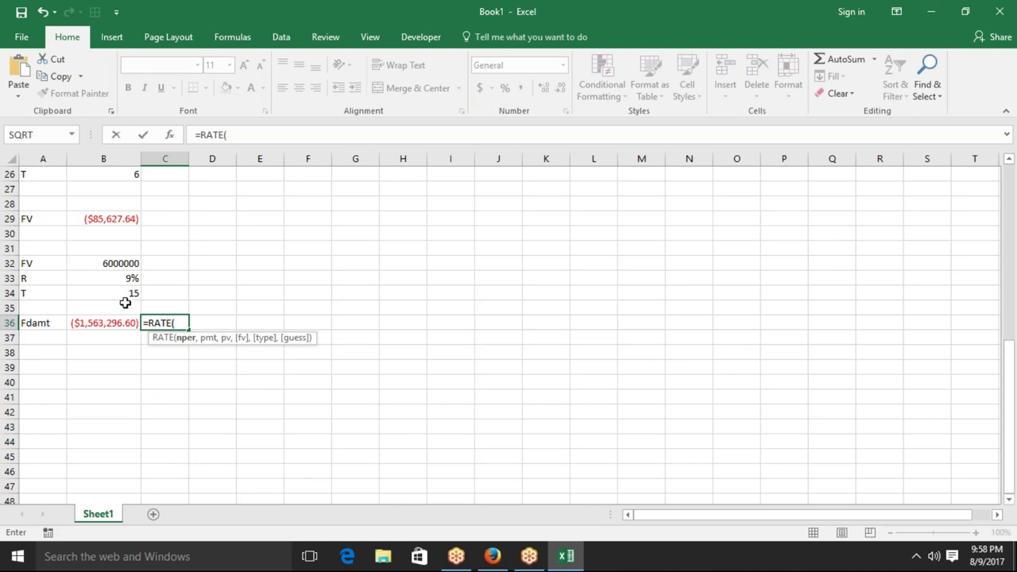
{"action": "left_click", "coordinate": [129, 294]}
{"action": "type", "text": "*12,,"}
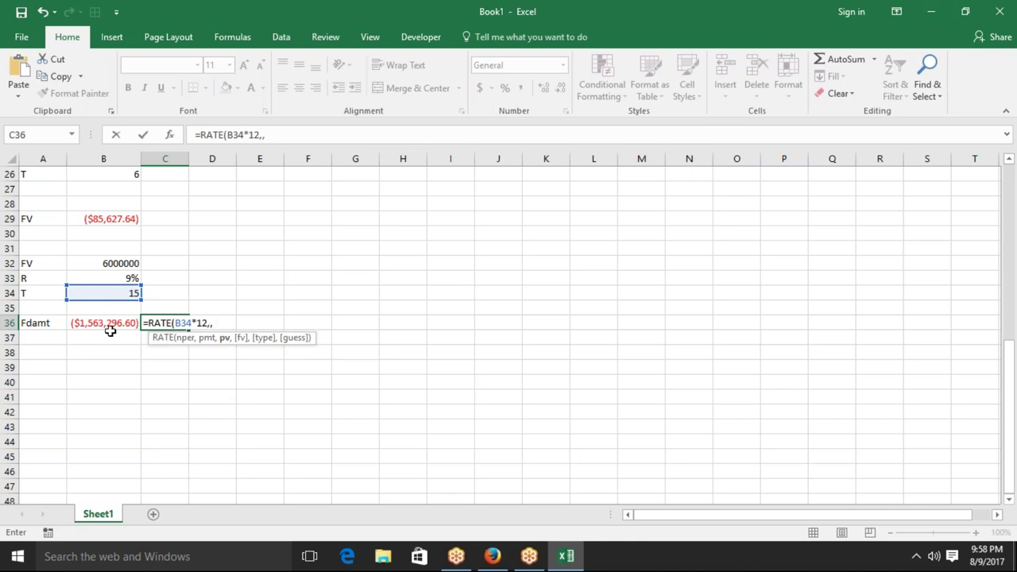
{"action": "left_click", "coordinate": [110, 329]}
{"action": "type", "text": ","}
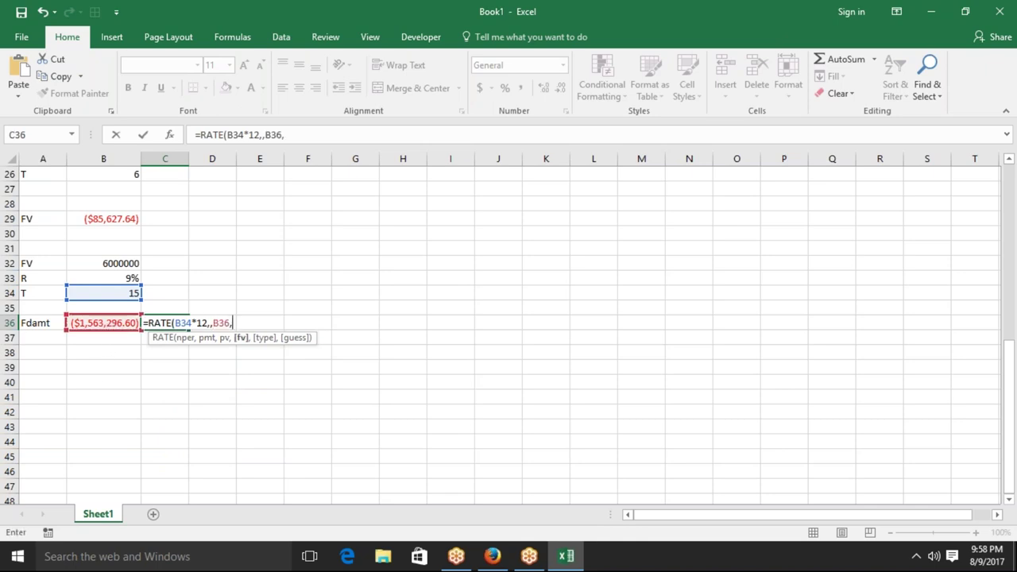
{"action": "left_click", "coordinate": [131, 263]}
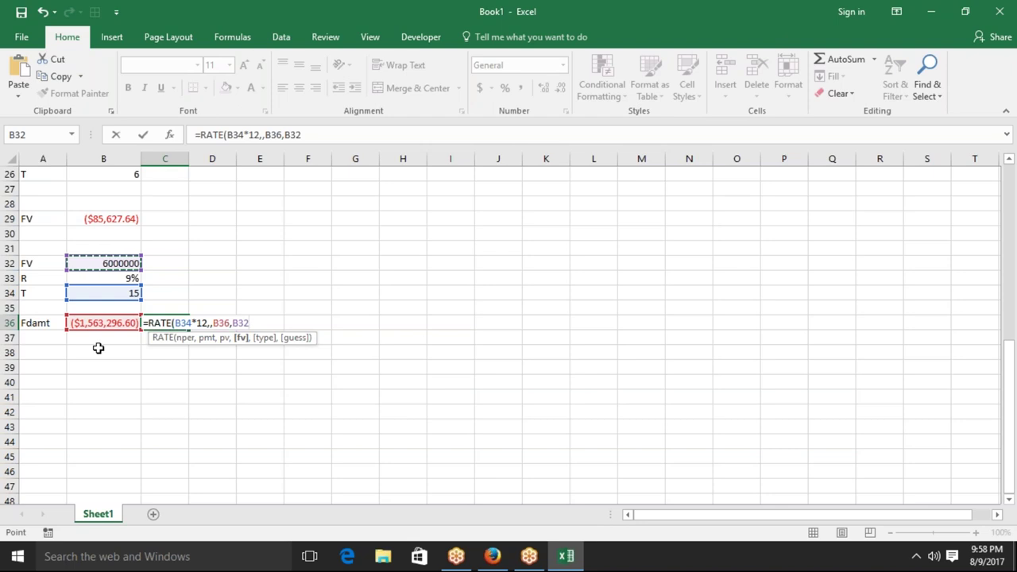
{"action": "key", "text": "Return"}
{"action": "key", "text": "Up"}
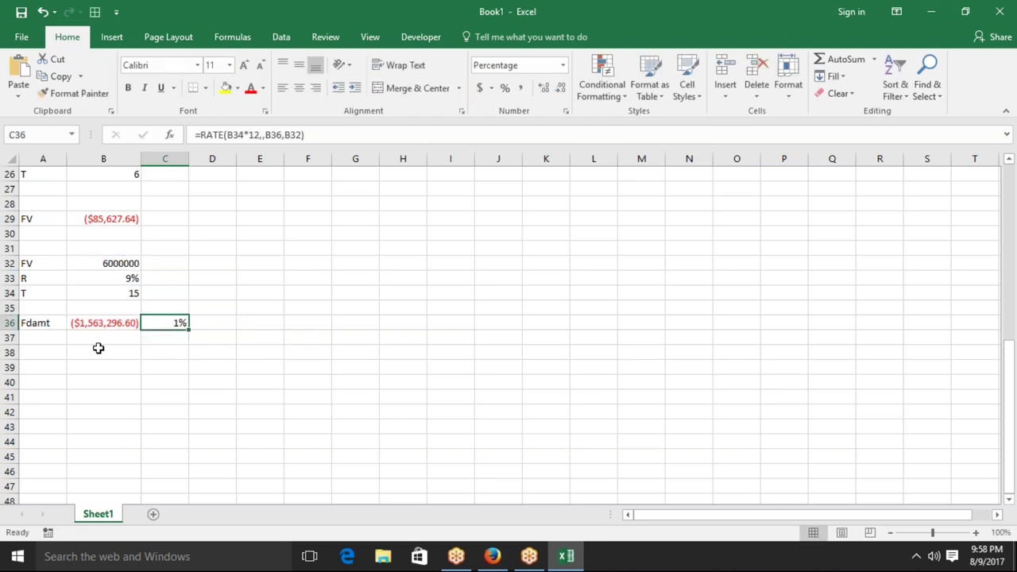
Step: Annualise C36's rate in D36 and apply Percent Style so it shows 9%
{"action": "key", "text": "Right"}
{"action": "type", "text": "="}
{"action": "key", "text": "Left"}
{"action": "type", "text": "*9"}
{"action": "key", "text": "Return"}
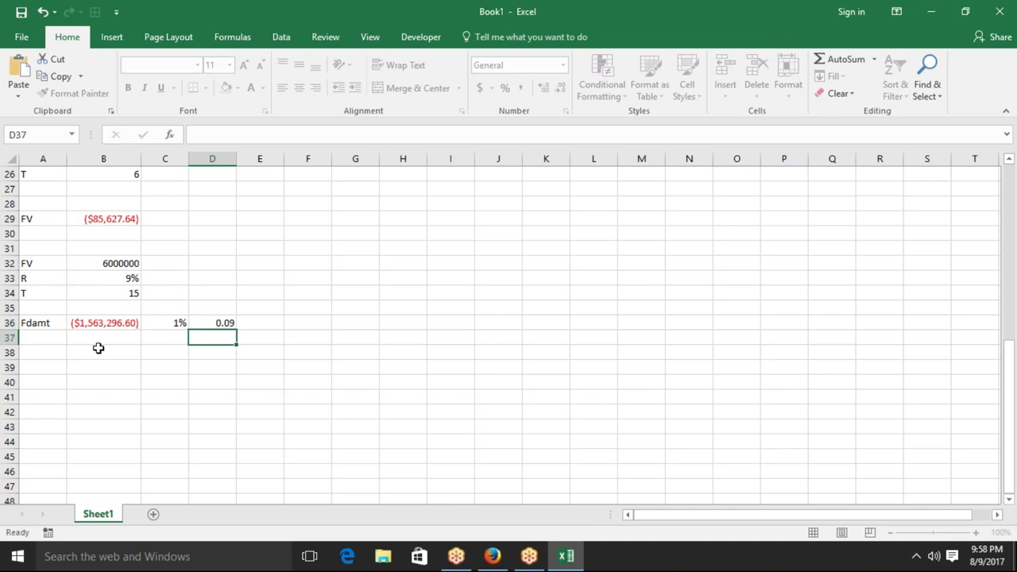
{"action": "key", "text": "Up"}
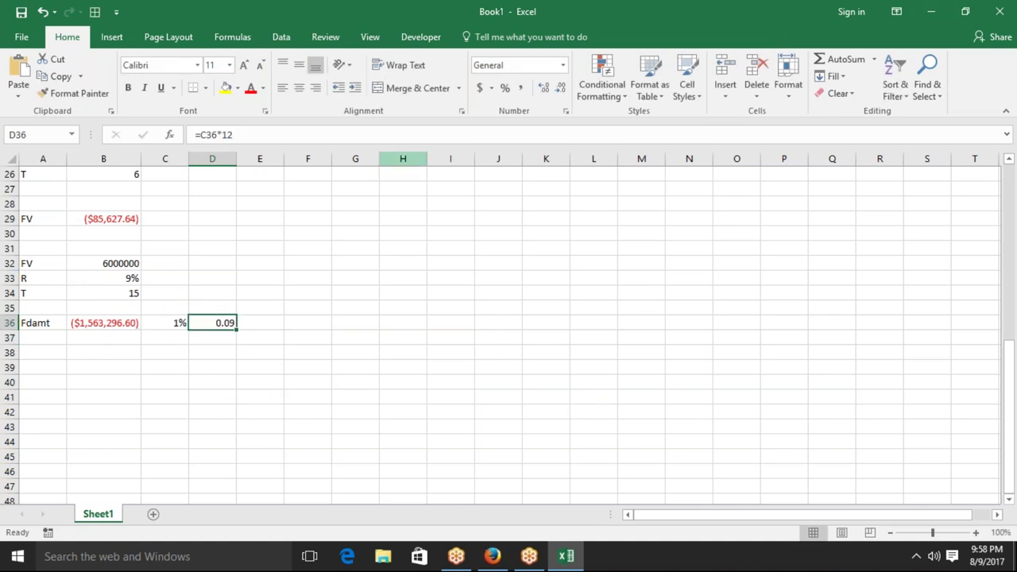
{"action": "left_click", "coordinate": [505, 88]}
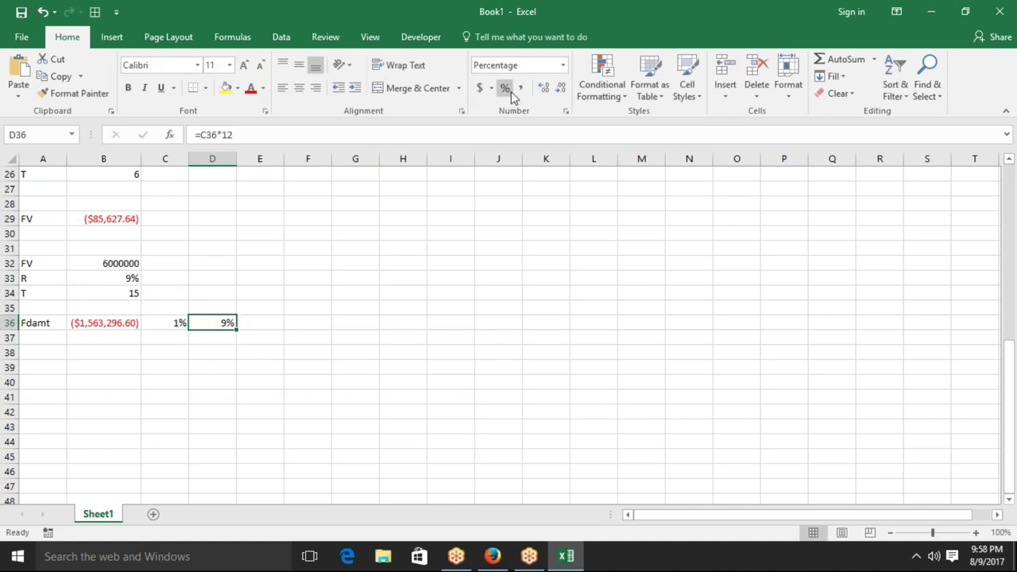
{"action": "key", "text": "Up"}
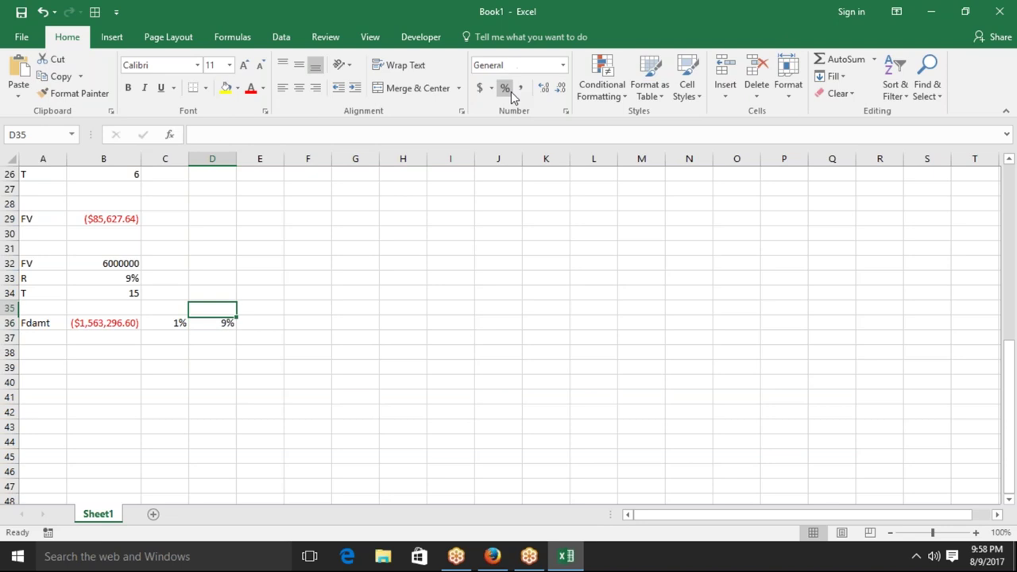
Step: Enter =NPER(B33/12,,B36,B32) in D35, returning 180 monthly periods
{"action": "type", "text": "=np"}
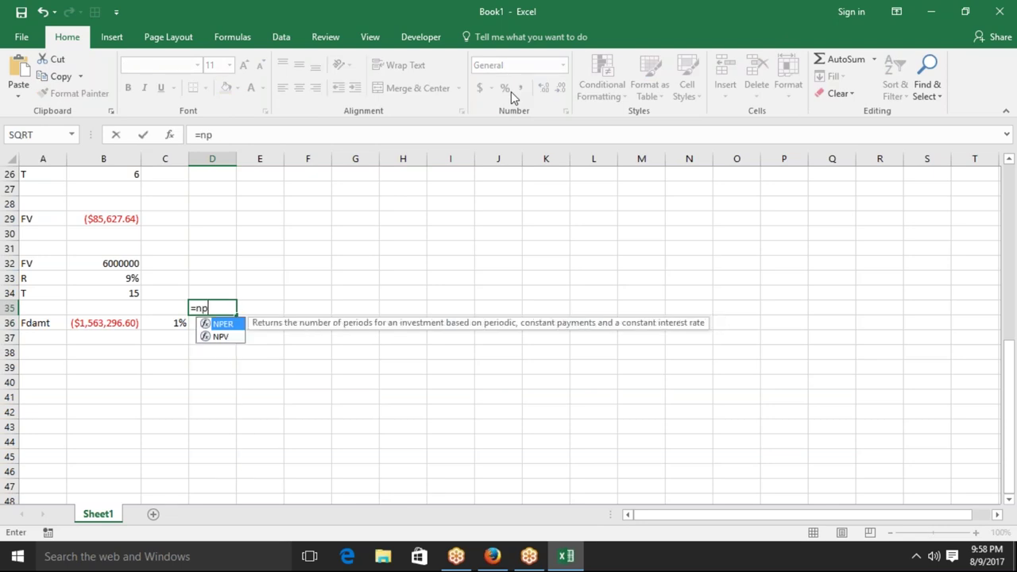
{"action": "key", "text": "Tab"}
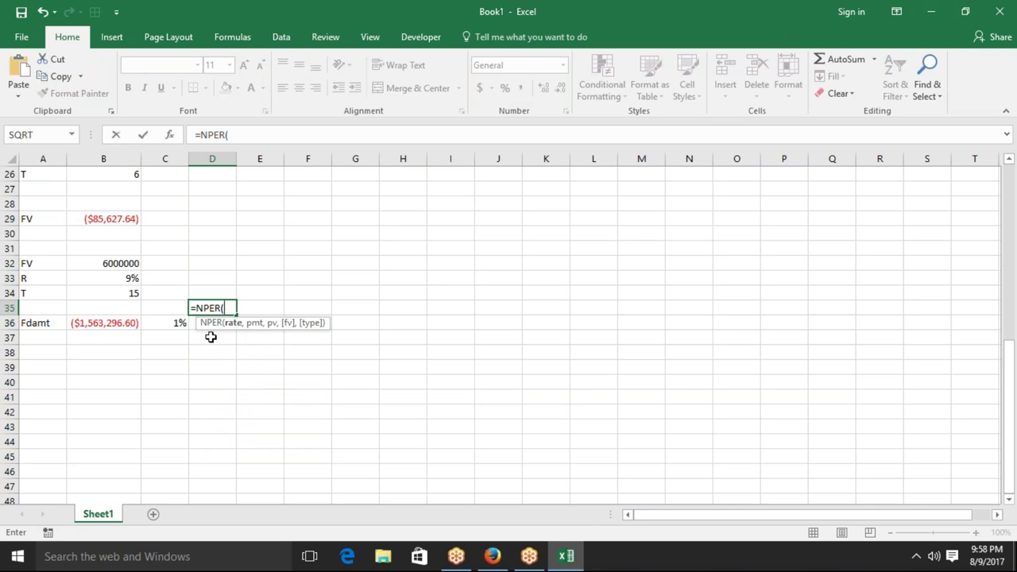
{"action": "left_click", "coordinate": [125, 279]}
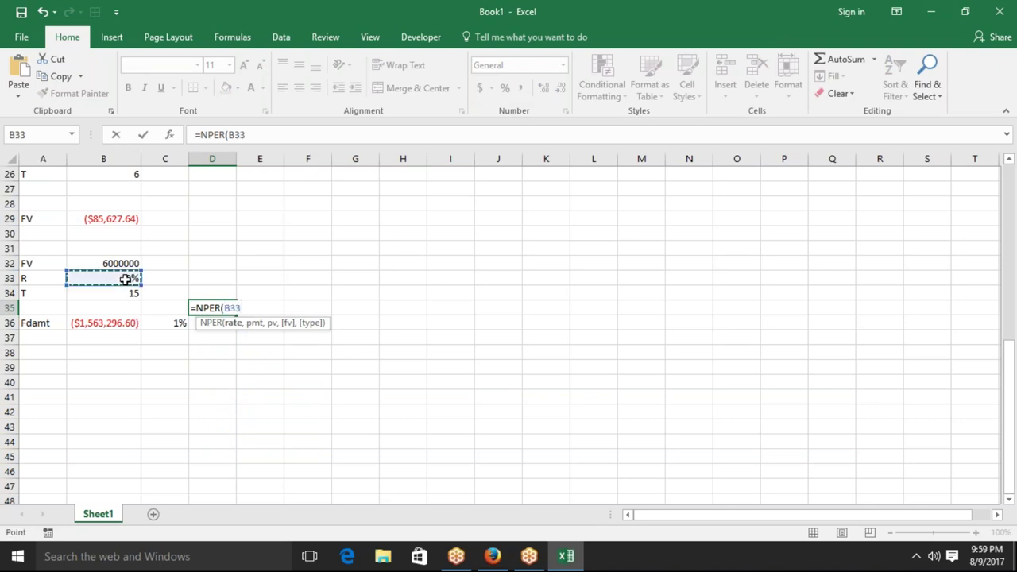
{"action": "type", "text": "/12,,"}
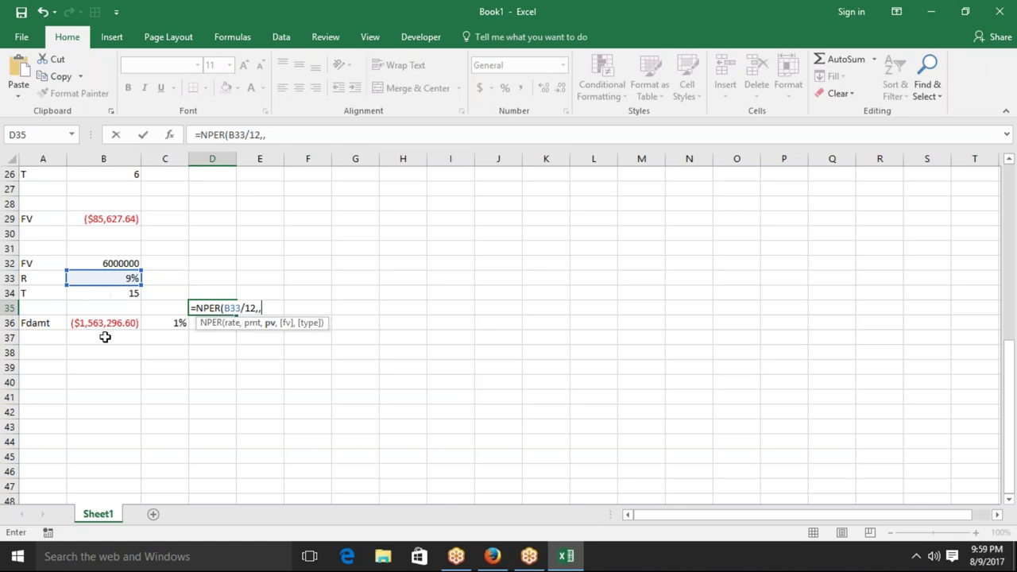
{"action": "left_click", "coordinate": [109, 324]}
{"action": "type", "text": ","}
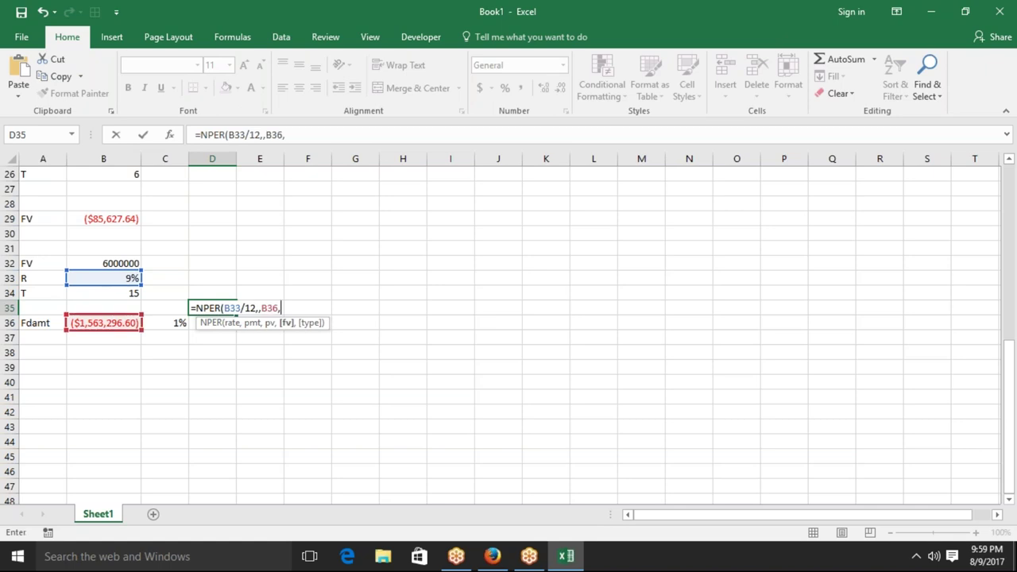
{"action": "left_click", "coordinate": [110, 266]}
{"action": "key", "text": "Return"}
Step: Convert the periods to 15 years in E35 with =D35/12, then return to the sheet's top
{"action": "key", "text": "Right"}
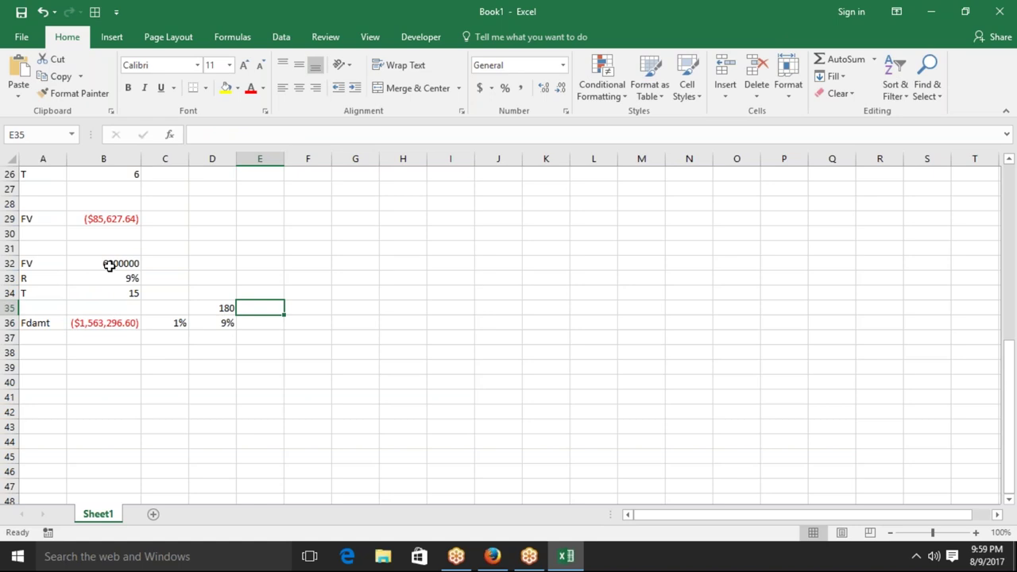
{"action": "type", "text": "="}
{"action": "key", "text": "Left"}
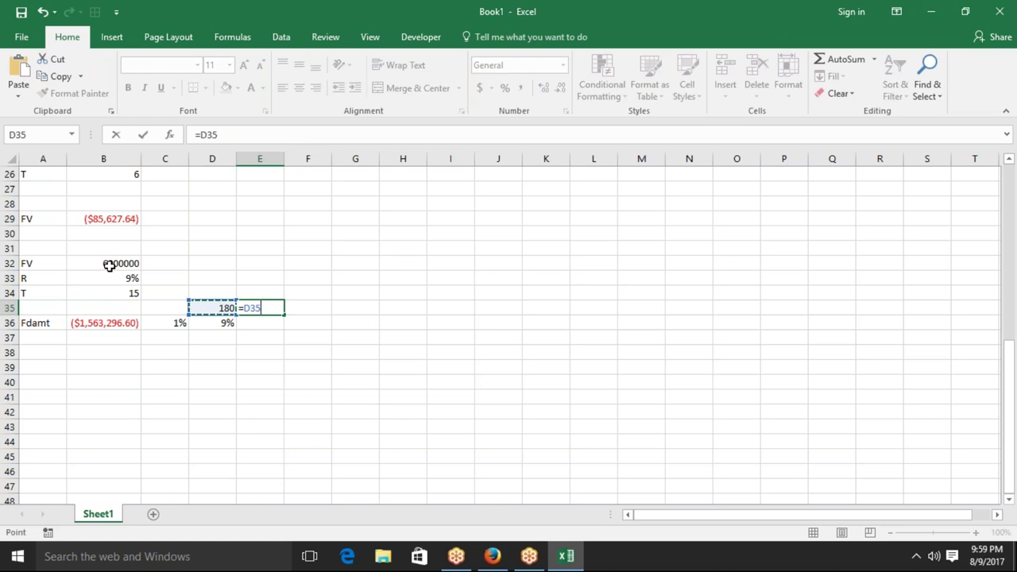
{"action": "type", "text": "/"}
{"action": "type", "text": "12"}
{"action": "key", "text": "Return"}
{"action": "key", "text": "Up"}
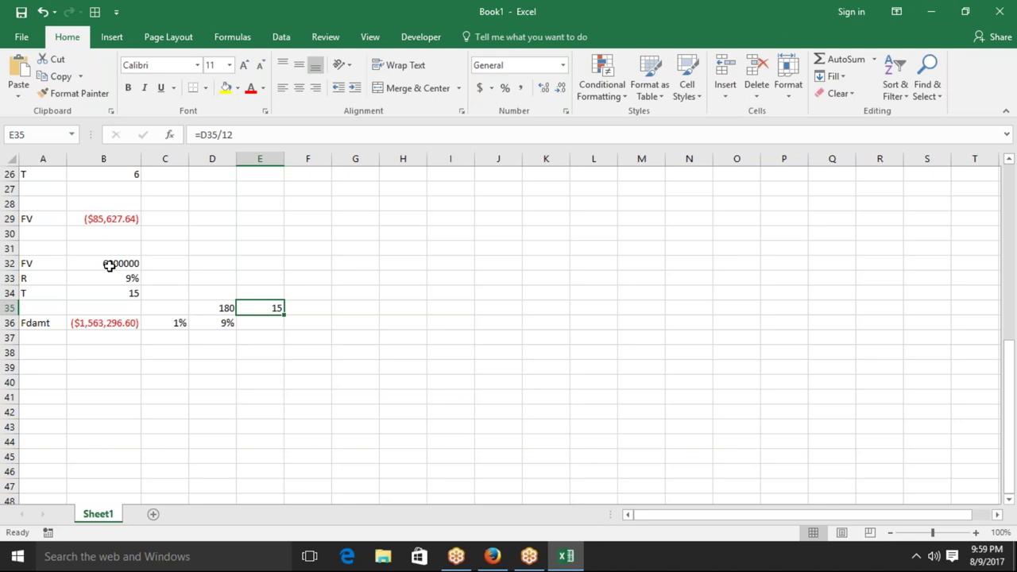
{"action": "key", "text": "Up"}
{"action": "key", "text": "Up"}
{"action": "key", "text": "Up"}
{"action": "key", "text": "Up"}
{"action": "key", "text": "Up"}
{"action": "key", "text": "Up"}
{"action": "key", "text": "Up"}
{"action": "key", "text": "Up"}
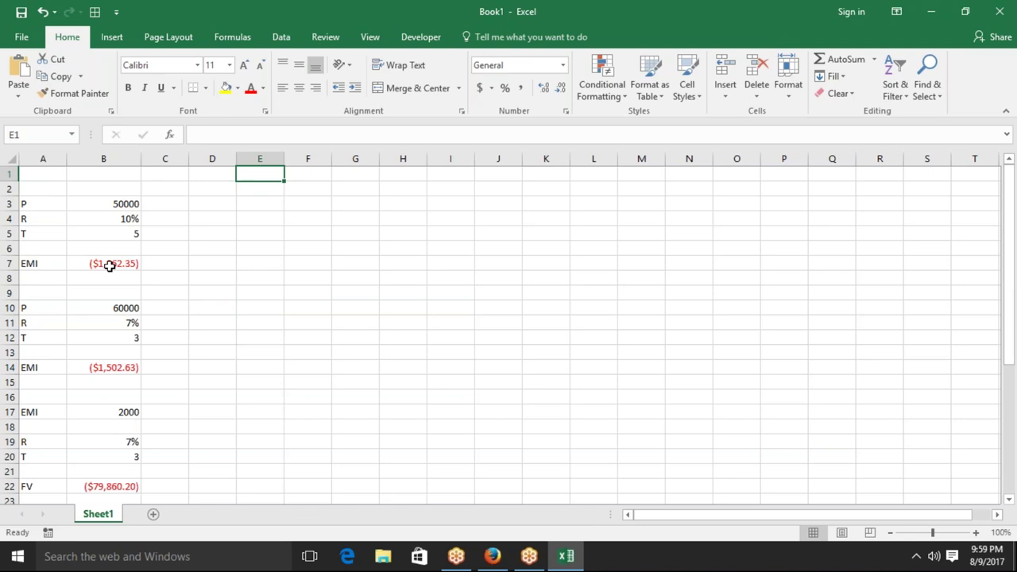
Step: Switch to the Formulas ribbon and select cell F4
{"action": "left_click", "coordinate": [227, 37]}
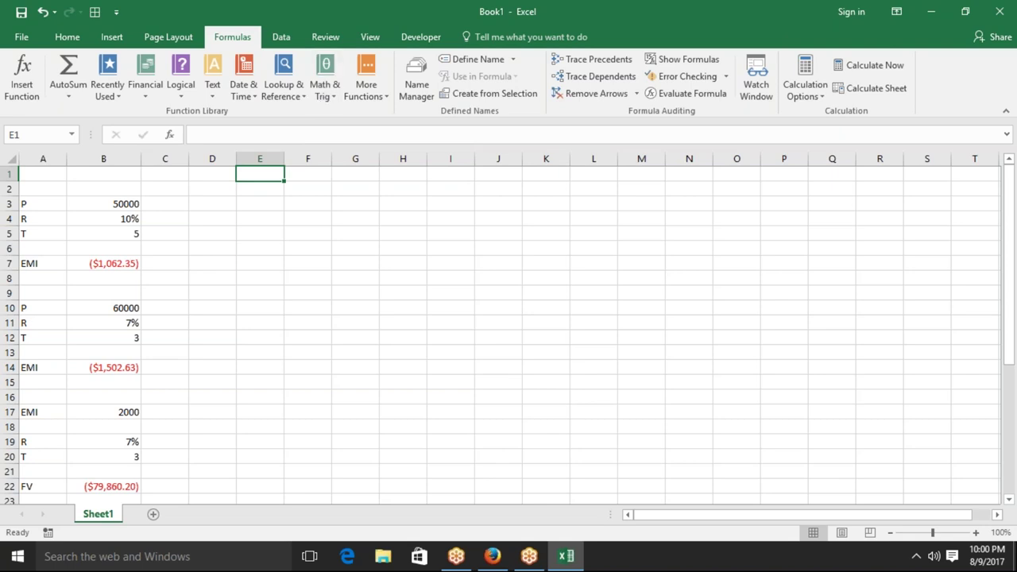
{"action": "left_click", "coordinate": [310, 221]}
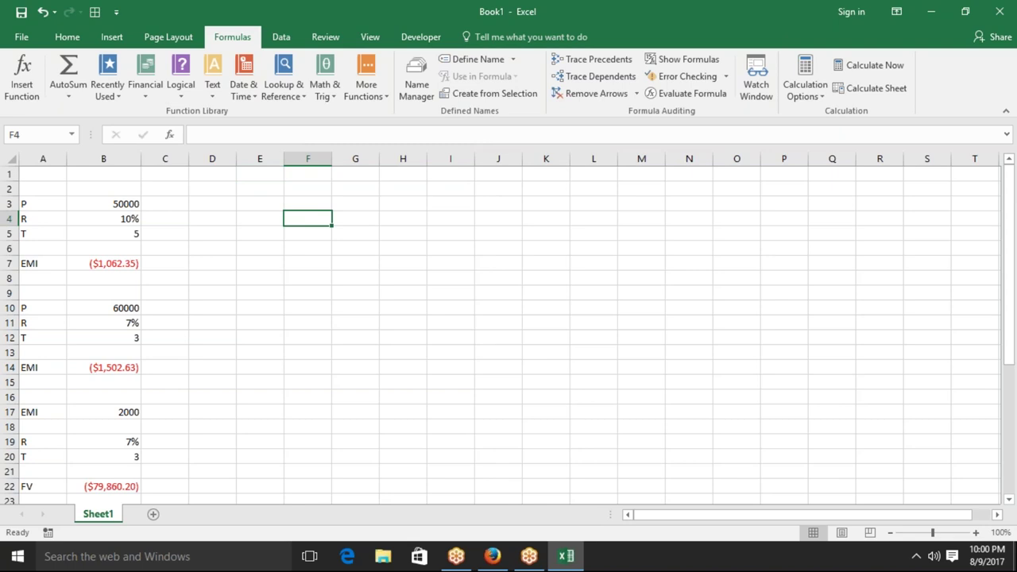
Step: List All functions in Insert Function and open the PERCENTILE help page
{"action": "left_click", "coordinate": [177, 140]}
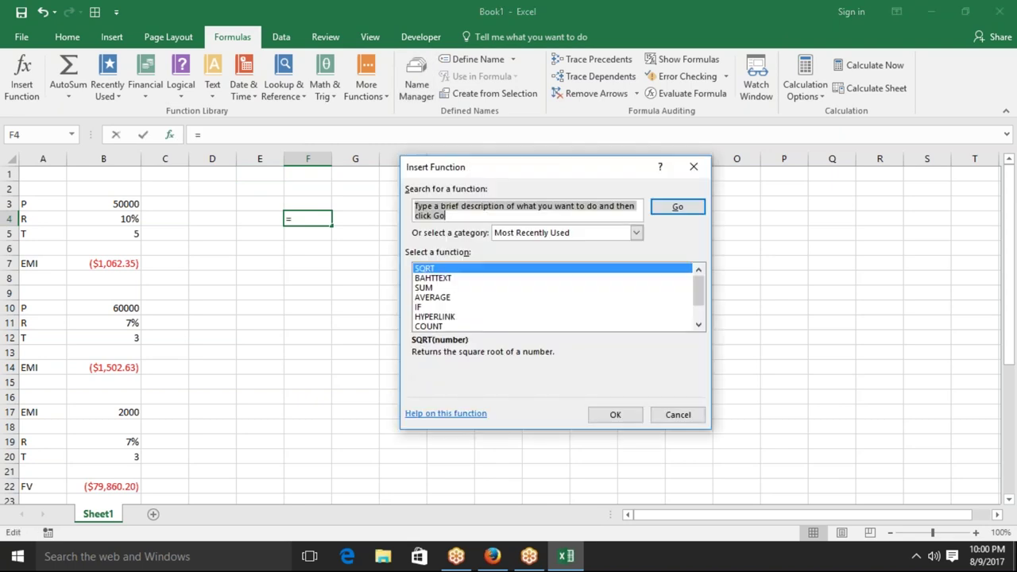
{"action": "left_click", "coordinate": [532, 236]}
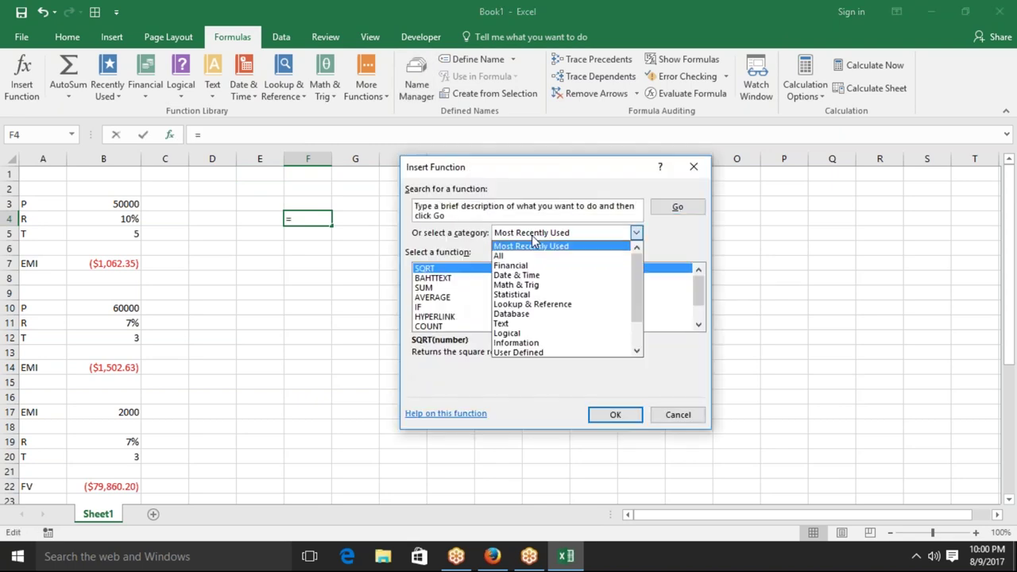
{"action": "left_click", "coordinate": [522, 254]}
{"action": "key", "text": "p"}
{"action": "key", "text": "Down"}
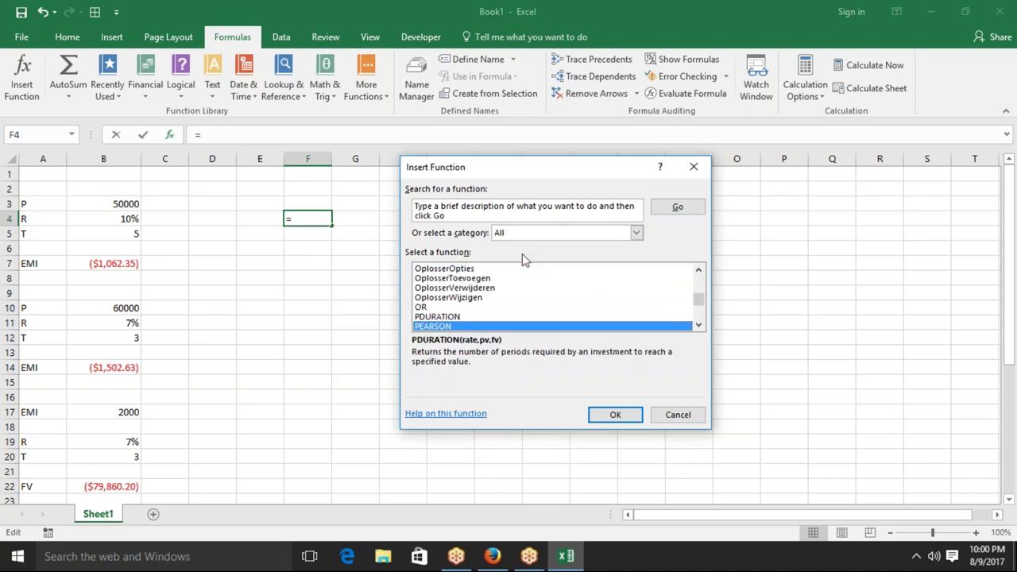
{"action": "key", "text": "Down"}
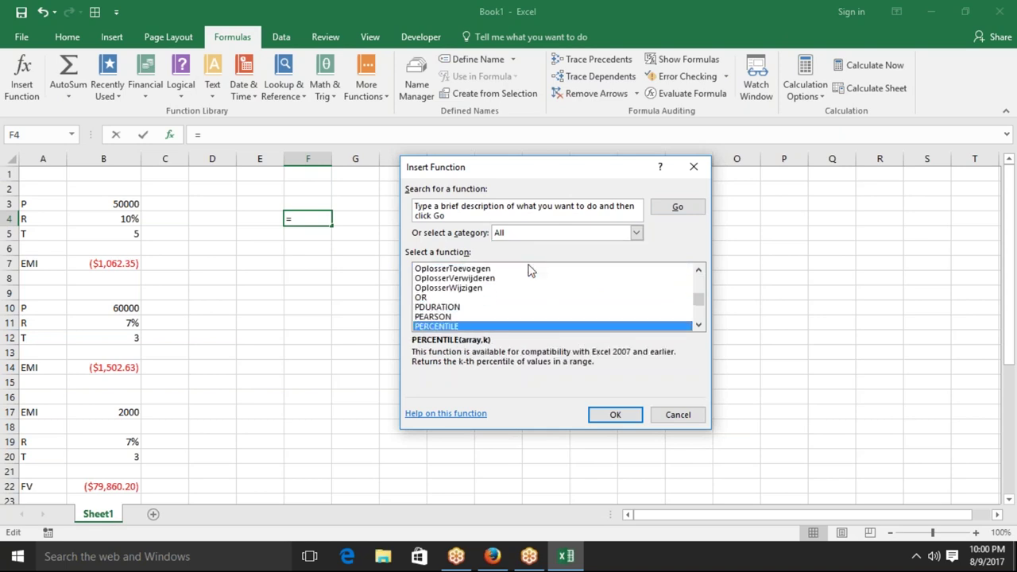
{"action": "left_click", "coordinate": [466, 419]}
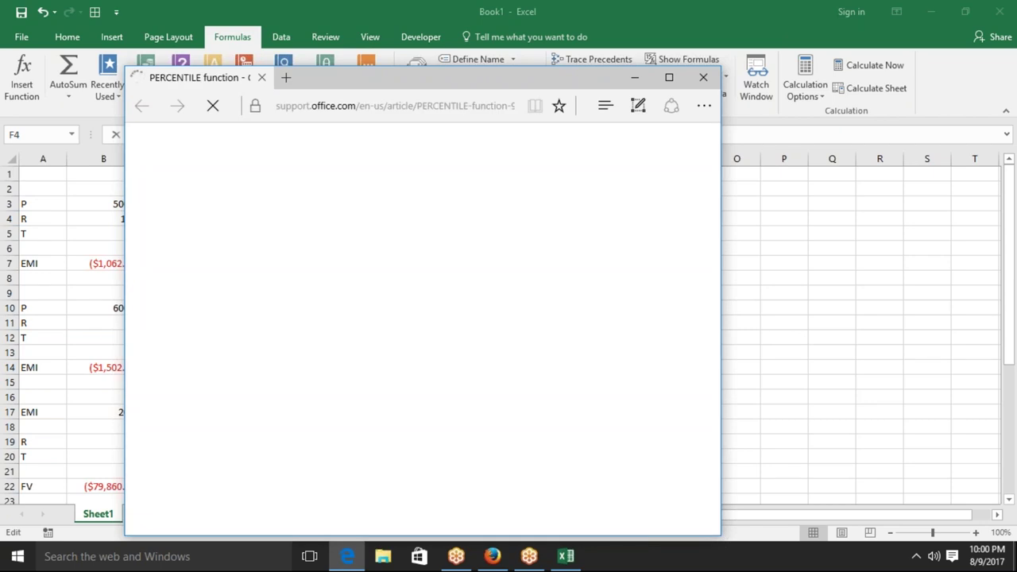
Step: Close the help page, cancel Insert Function and show the desktop
{"action": "left_click", "coordinate": [714, 80]}
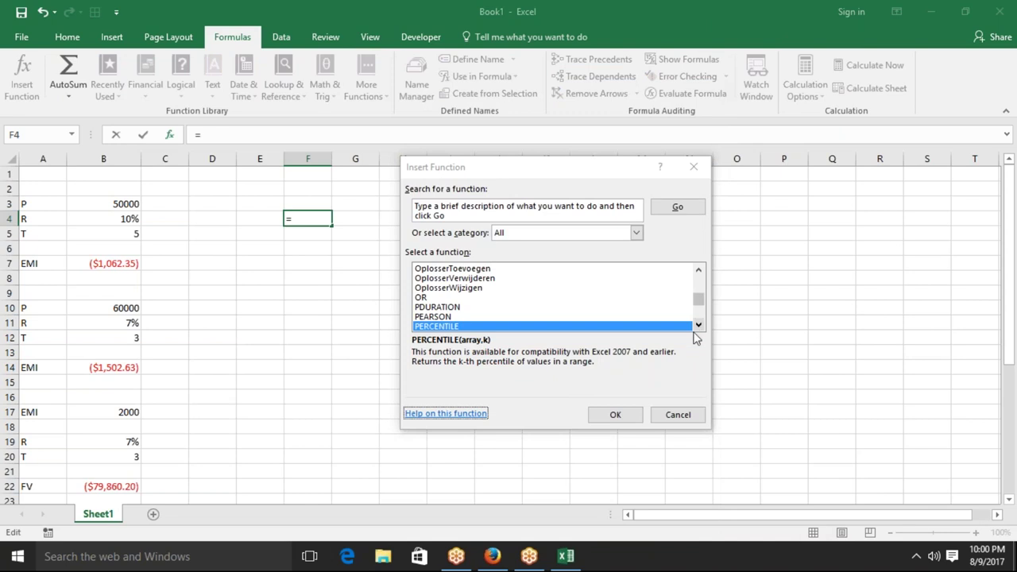
{"action": "left_click", "coordinate": [685, 415]}
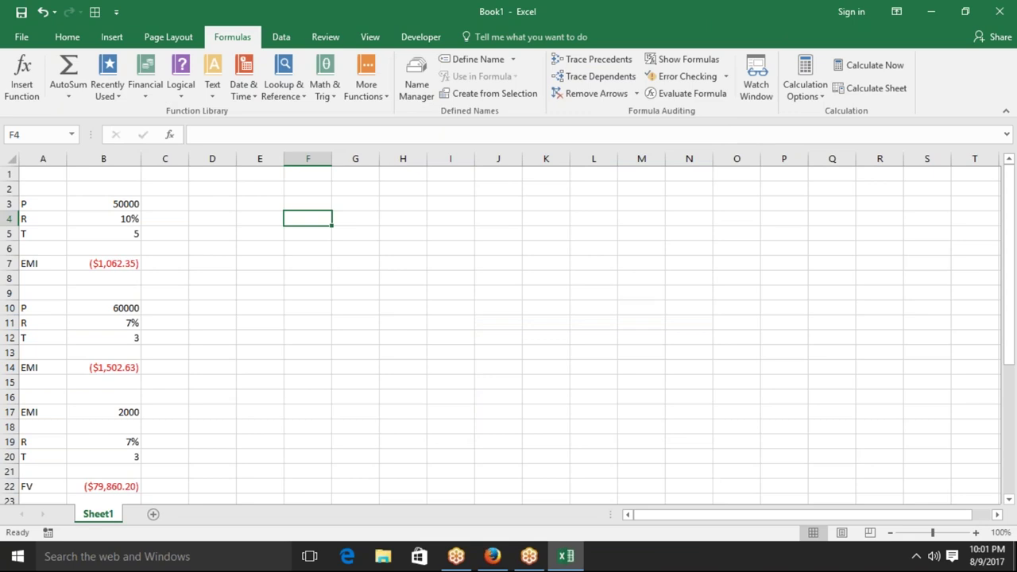
{"action": "key", "text": "super+d"}
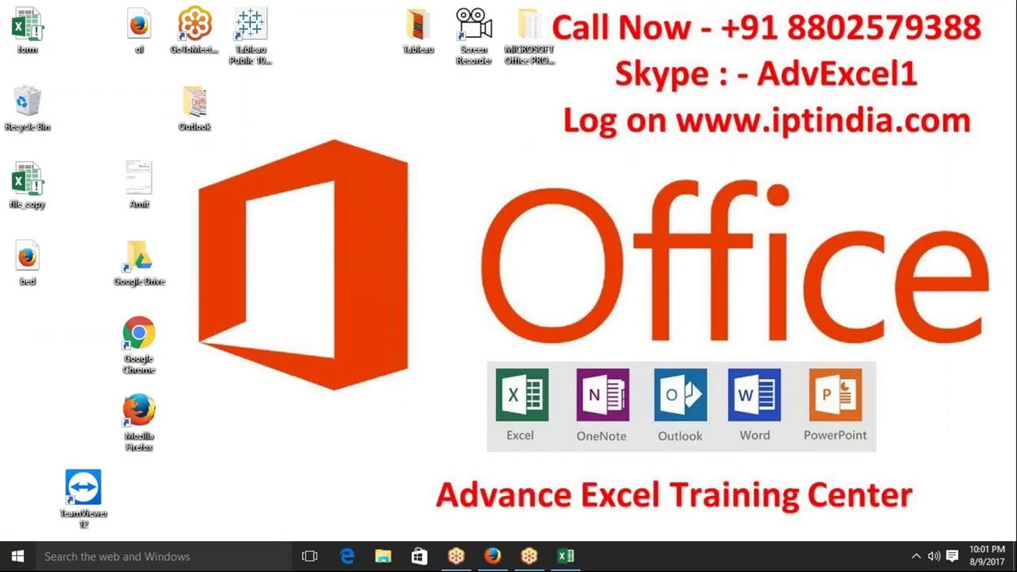